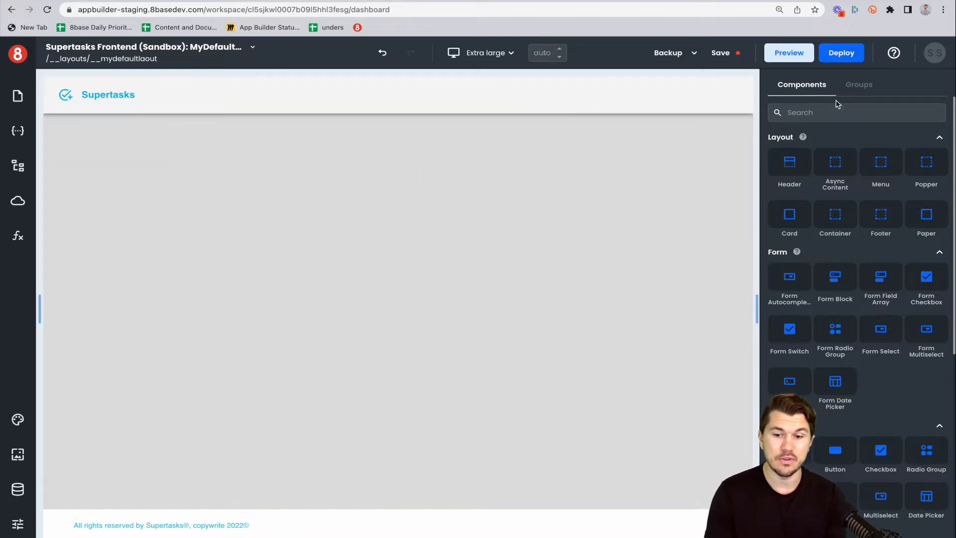
Create a new page named Tasks with the path /tasks.
{"action": "left_click", "coordinate": [562, 189]}
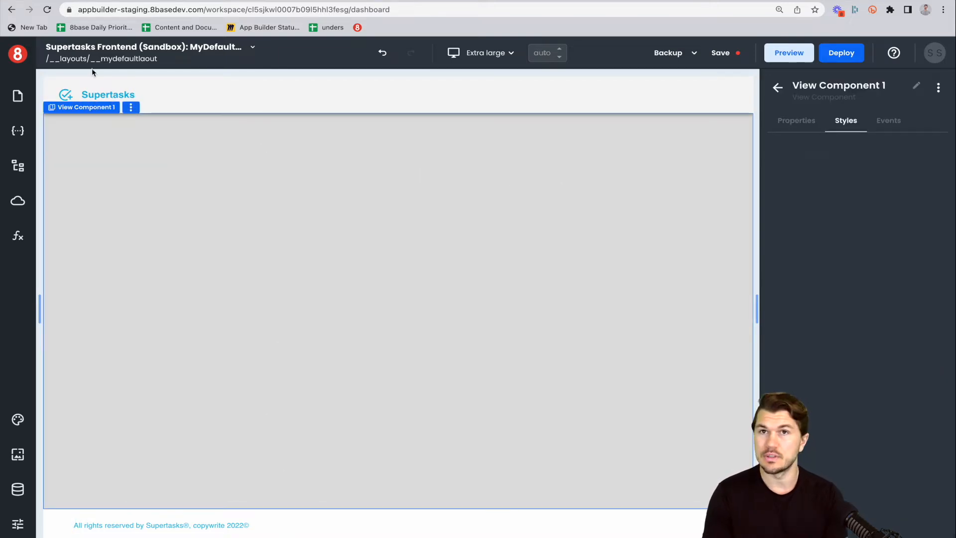
{"action": "left_click", "coordinate": [18, 96]}
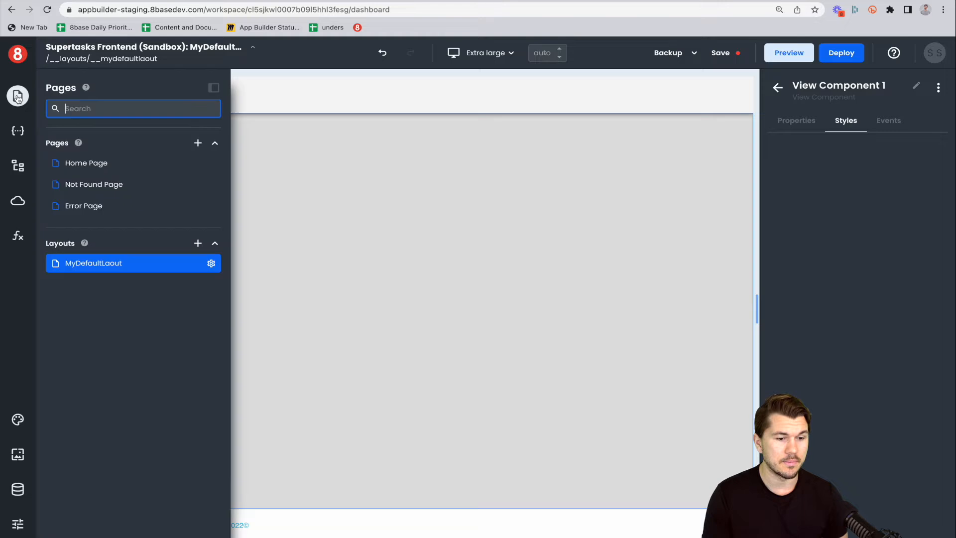
{"action": "left_click", "coordinate": [197, 143]}
{"action": "left_click", "coordinate": [333, 159]}
{"action": "left_click_drag", "start_coordinate": [298, 159], "coordinate": [238, 155]}
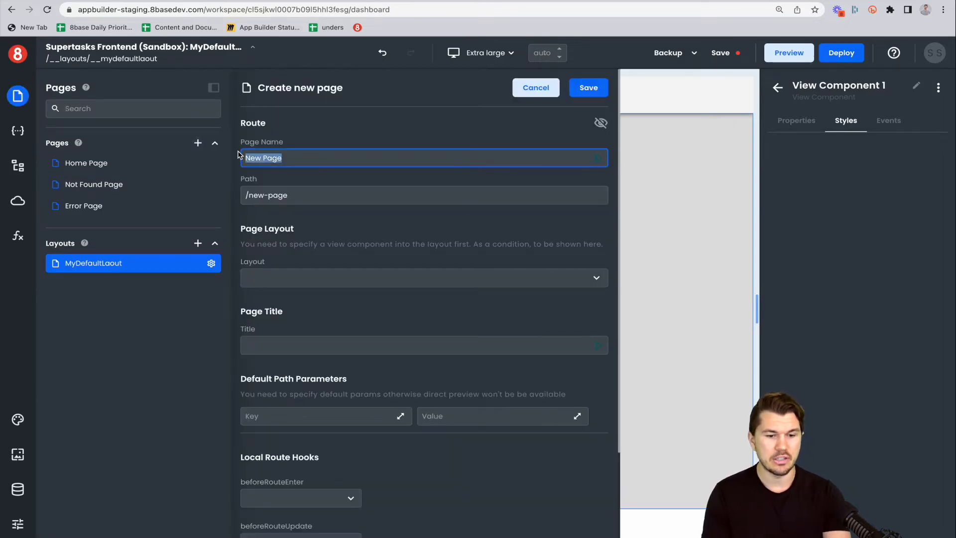
{"action": "type", "text": "Tasks"}
{"action": "left_click_drag", "start_coordinate": [304, 194], "coordinate": [252, 197]}
{"action": "type", "text": "task"}
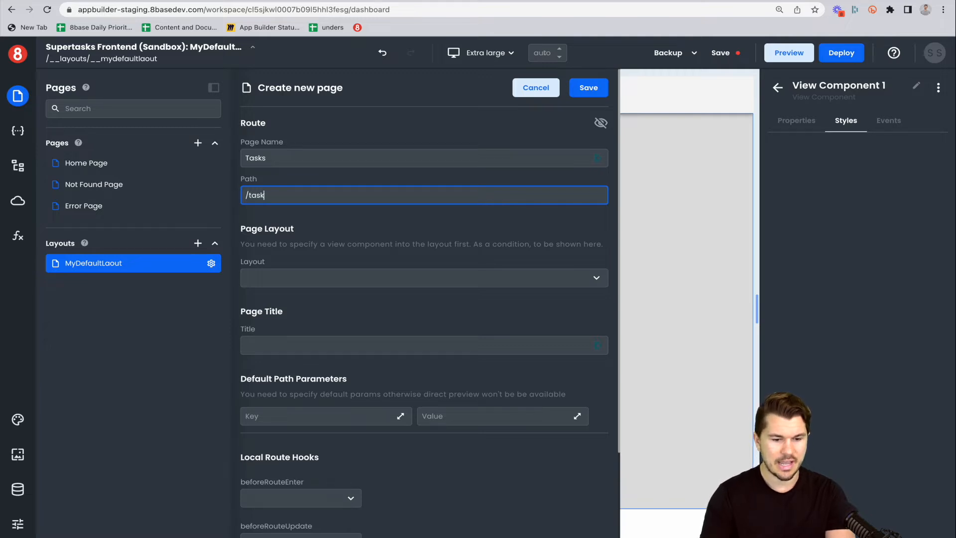
Assign the MyDefaultLaout layout to the new page and save it.
{"action": "left_click", "coordinate": [449, 277]}
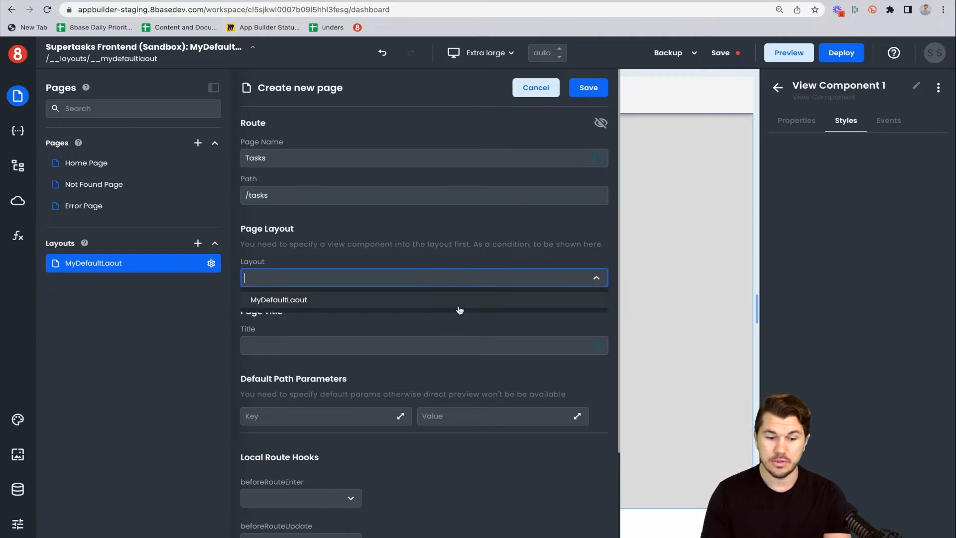
{"action": "left_click", "coordinate": [458, 306]}
{"action": "scroll", "coordinate": [463, 331], "scroll_direction": "down", "scroll_amount": 5}
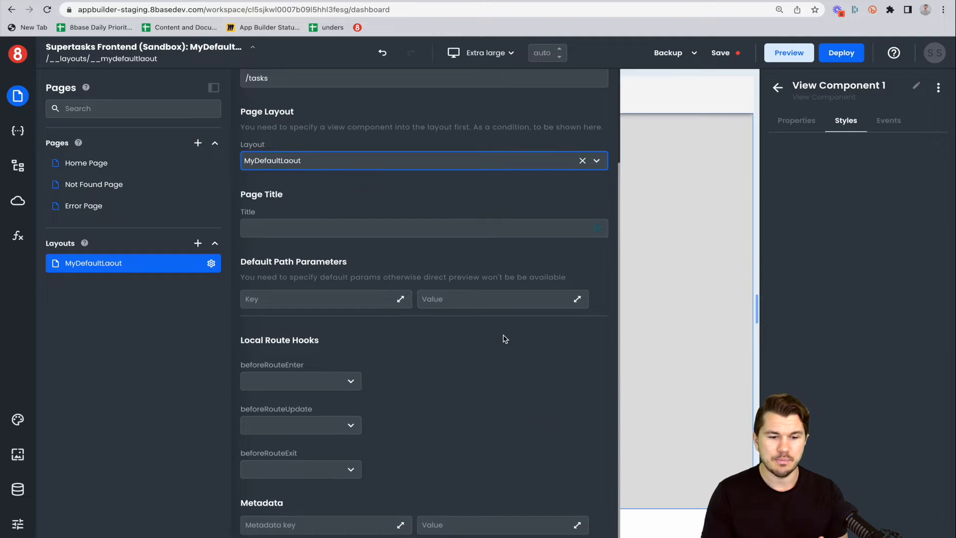
{"action": "scroll", "coordinate": [503, 337], "scroll_direction": "up", "scroll_amount": 3}
{"action": "left_click", "coordinate": [589, 88]}
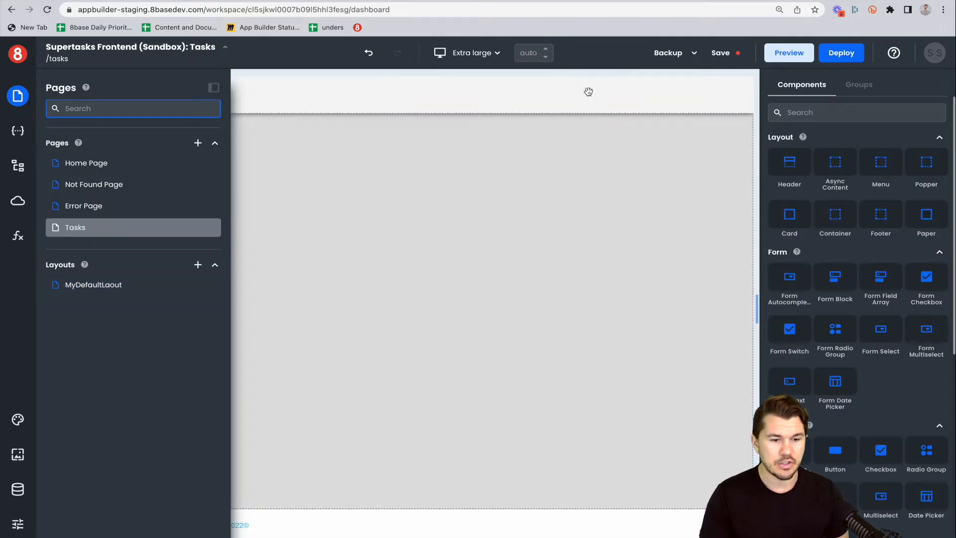
Search the components for a table and place a Table component in the Tasks page content.
{"action": "left_click", "coordinate": [574, 246]}
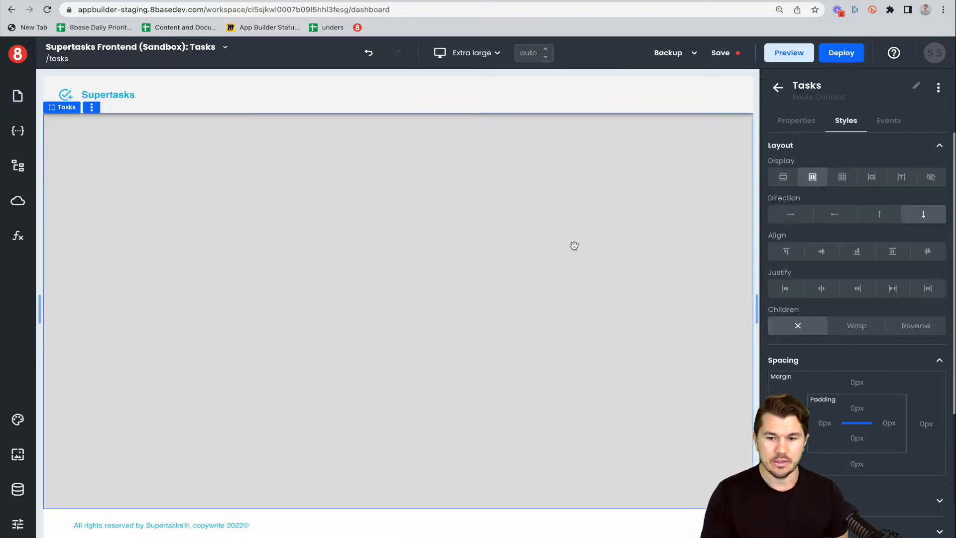
{"action": "left_click", "coordinate": [158, 186]}
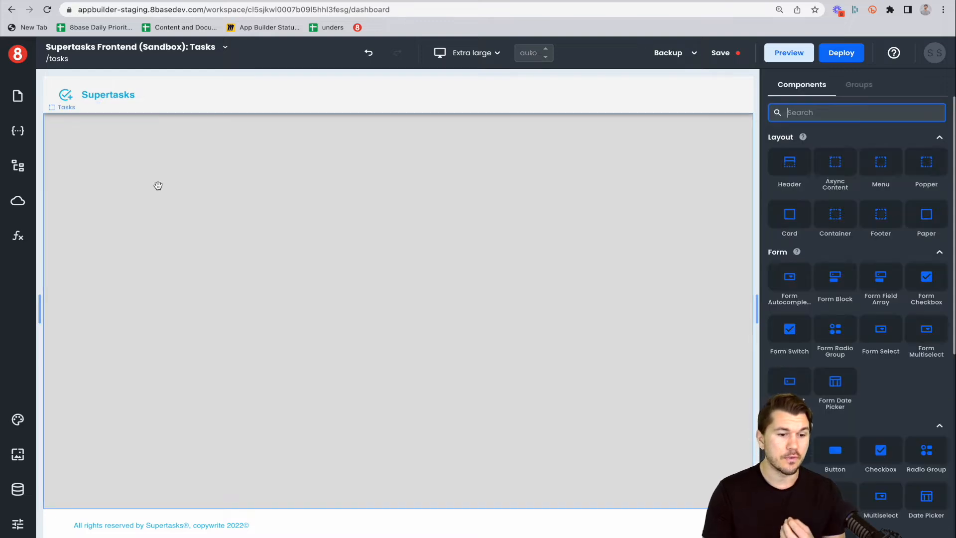
{"action": "type", "text": "tab"}
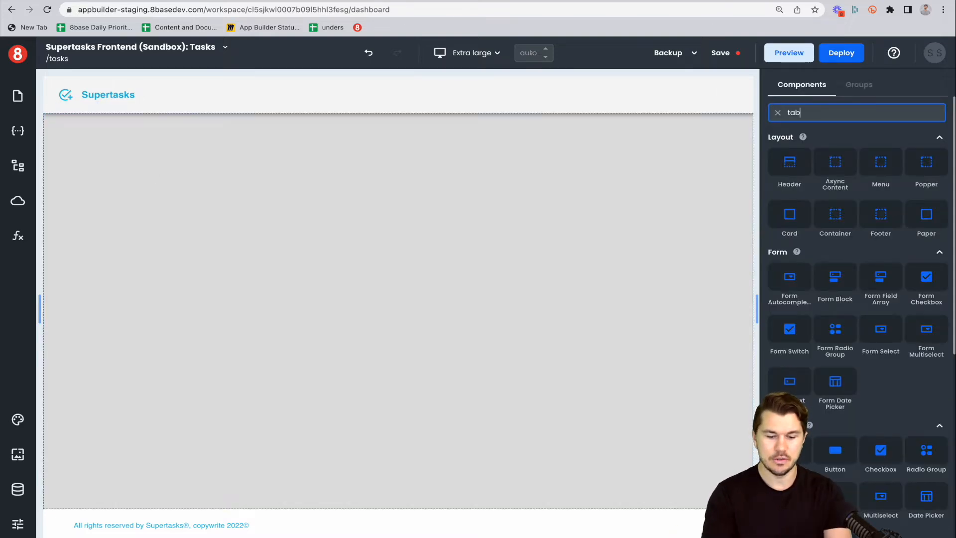
{"action": "type", "text": "l"}
{"action": "left_click_drag", "start_coordinate": [790, 164], "coordinate": [510, 206]}
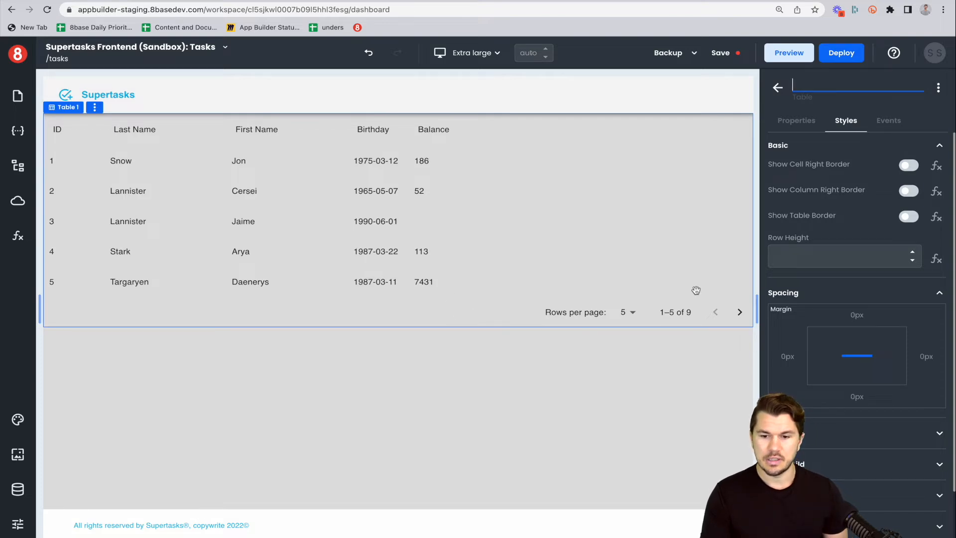
Rename the table as Table1 and open its properties.
{"action": "type", "text": "Table1"}
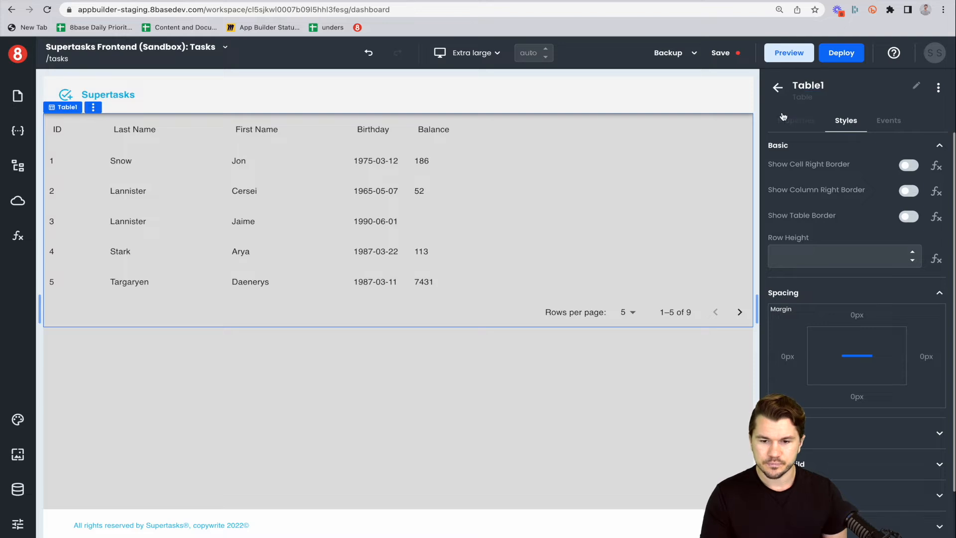
{"action": "left_click", "coordinate": [796, 120]}
{"action": "scroll", "coordinate": [834, 180], "scroll_direction": "down", "scroll_amount": 5}
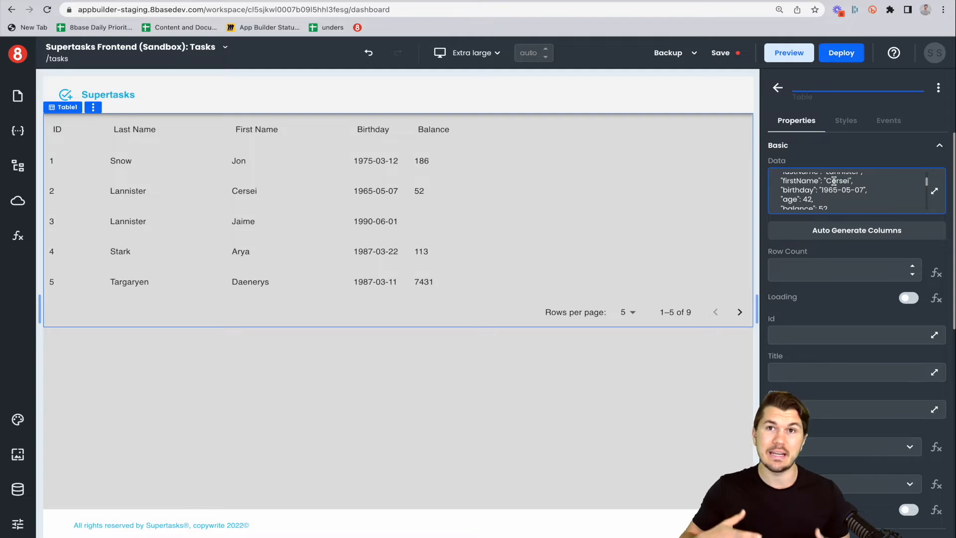
Add the Supertasks Backend (Sandbox) workspace as a resource and review its workspace and environment settings.
{"action": "left_click", "coordinate": [18, 489]}
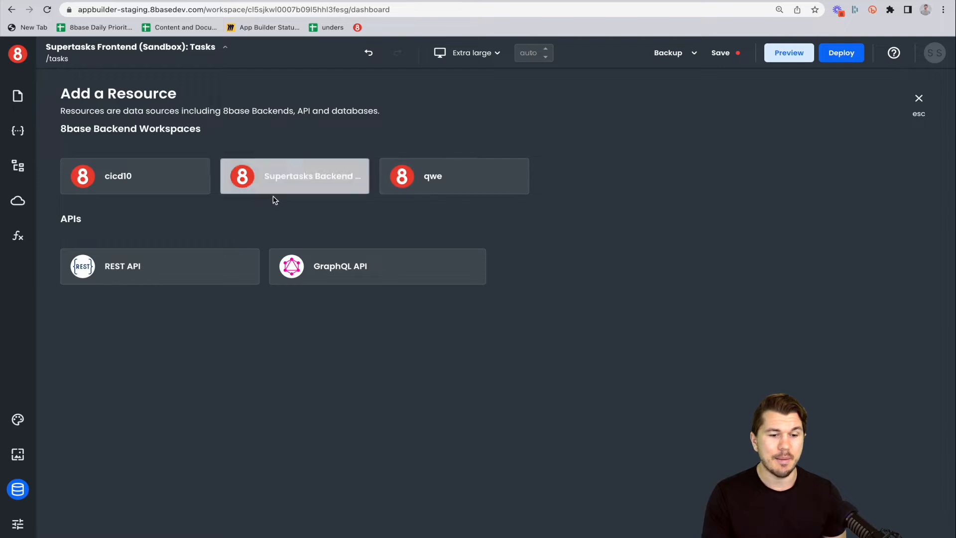
{"action": "left_click", "coordinate": [297, 184]}
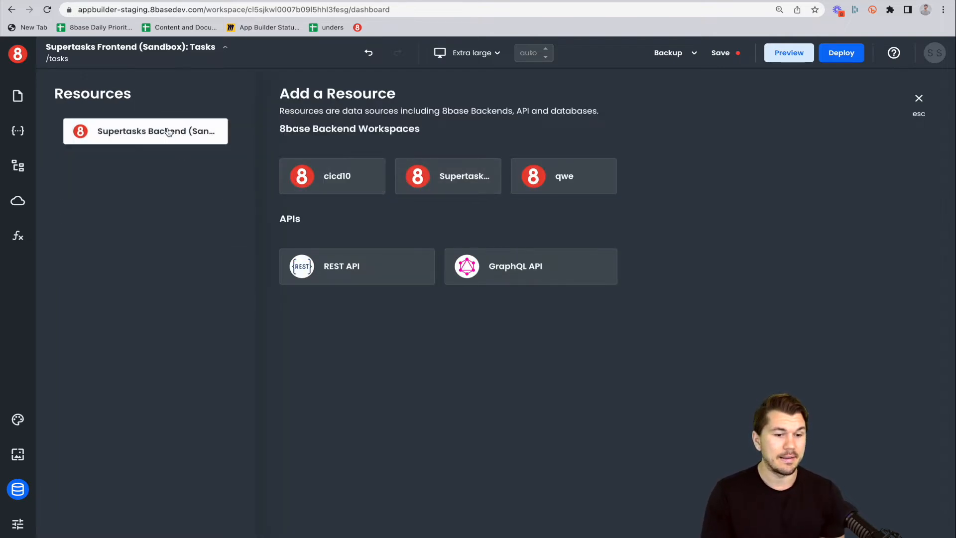
{"action": "left_click", "coordinate": [150, 133]}
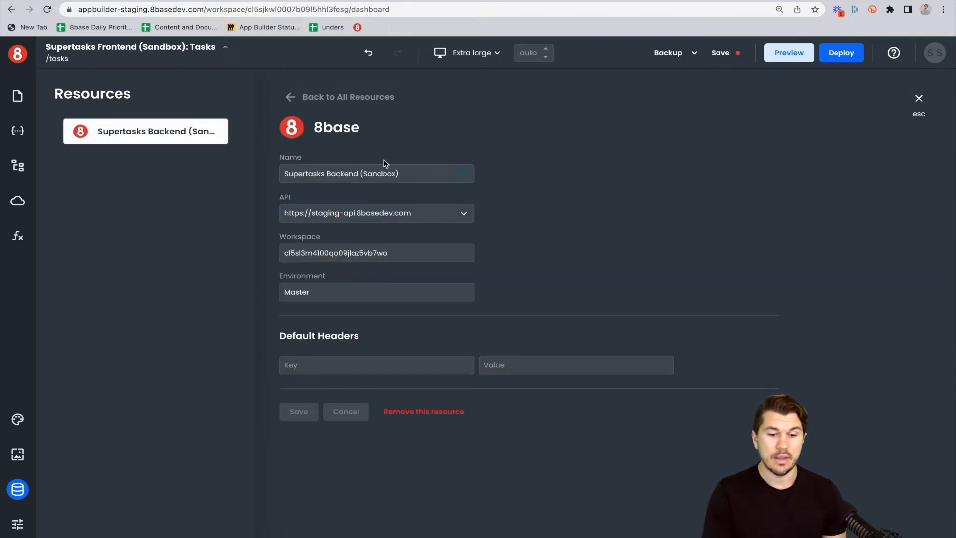
{"action": "left_click", "coordinate": [378, 251]}
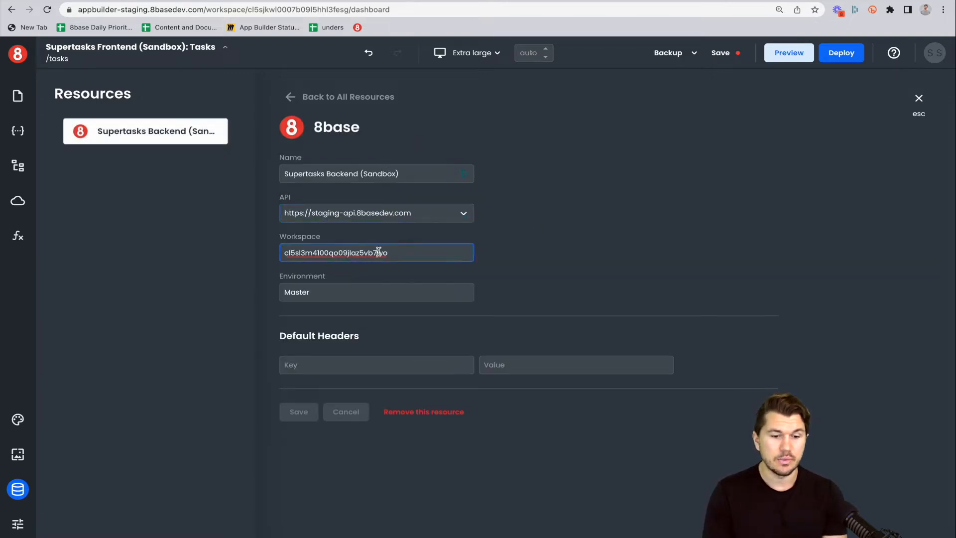
{"action": "left_click", "coordinate": [333, 290]}
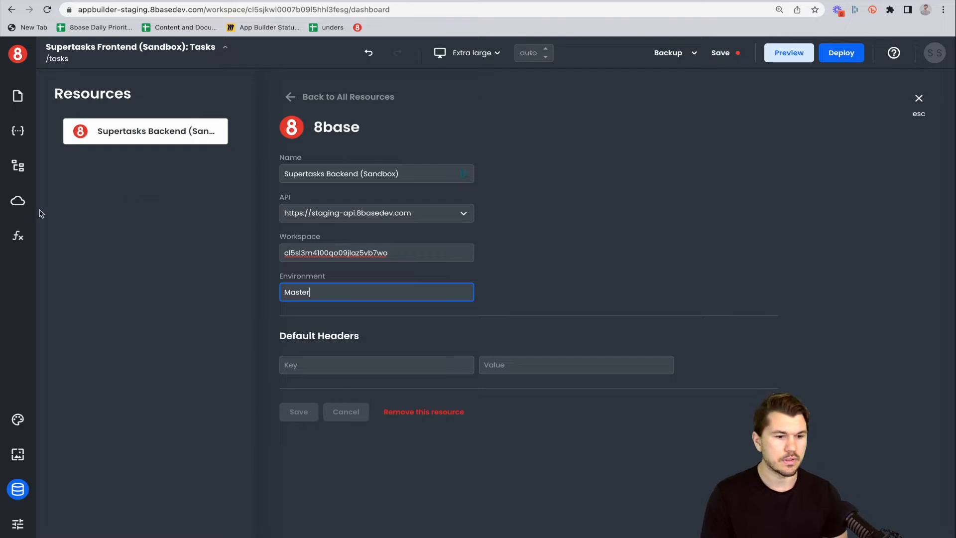
Add a new global request and clear its query editor.
{"action": "left_click", "coordinate": [18, 202]}
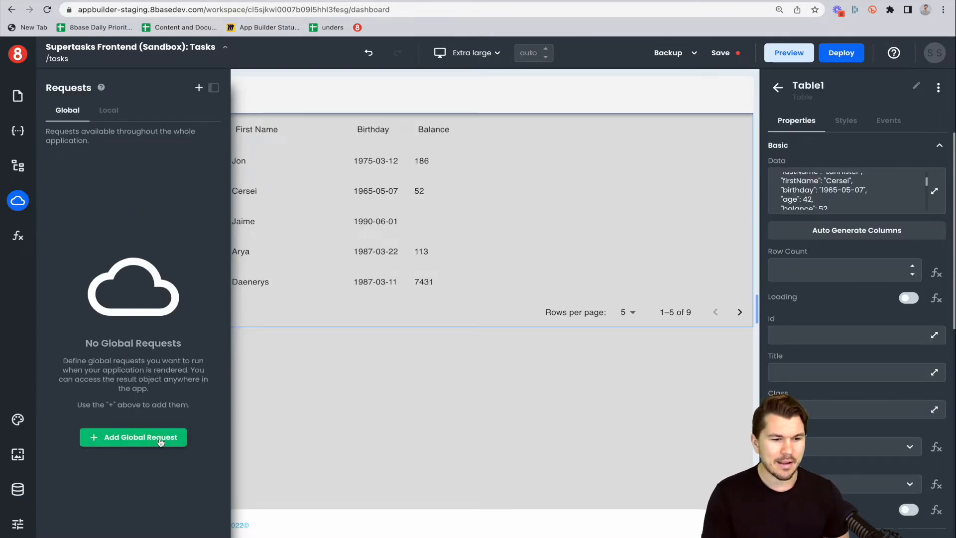
{"action": "left_click", "coordinate": [160, 443]}
{"action": "left_click", "coordinate": [354, 310]}
{"action": "key", "text": "ctrl+a"}
{"action": "key", "text": "BackSpace"}
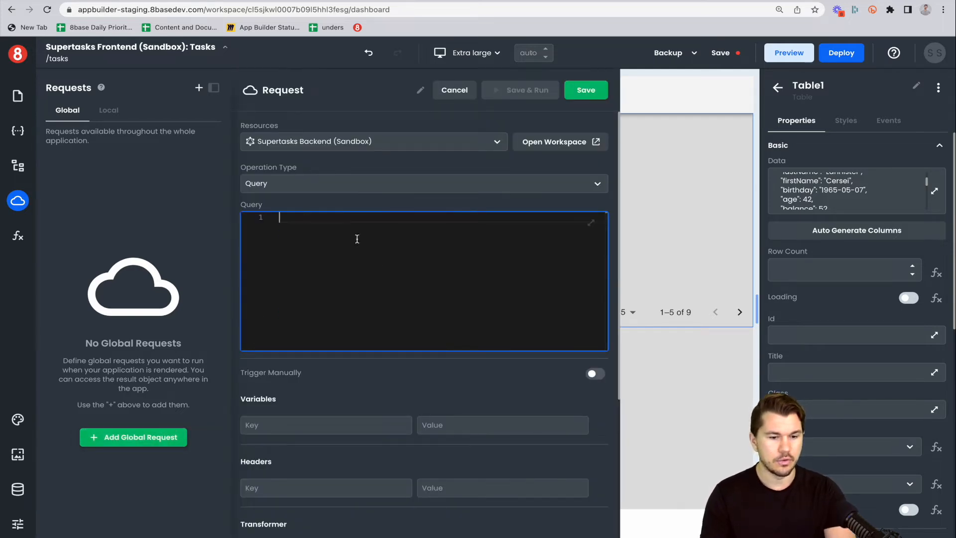
Copy the tasksList query from the backend's API Explorer, paste it into the request, then save and run it.
{"action": "left_click", "coordinate": [211, 1]}
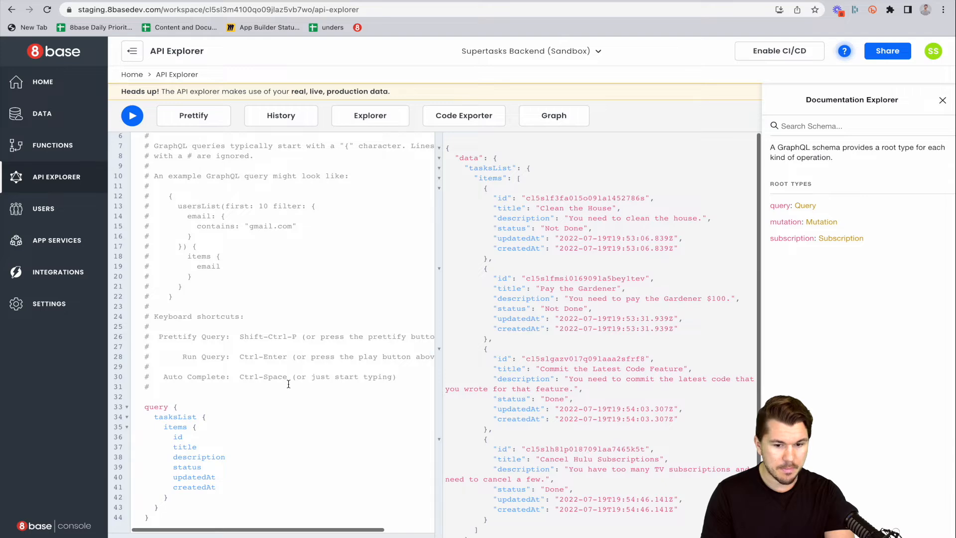
{"action": "left_click_drag", "start_coordinate": [171, 513], "coordinate": [139, 406]}
{"action": "key", "text": "super+c"}
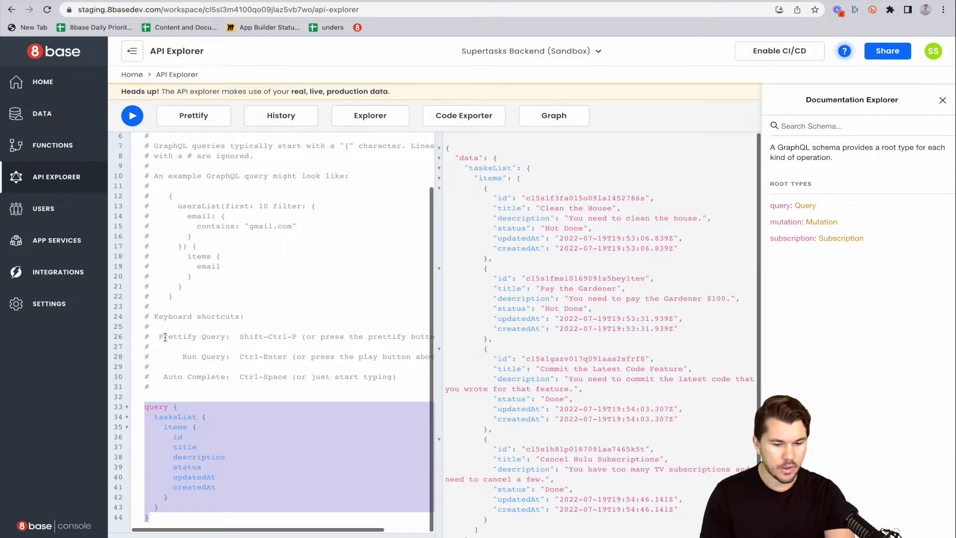
{"action": "left_click", "coordinate": [304, 1]}
{"action": "key", "text": "super+v"}
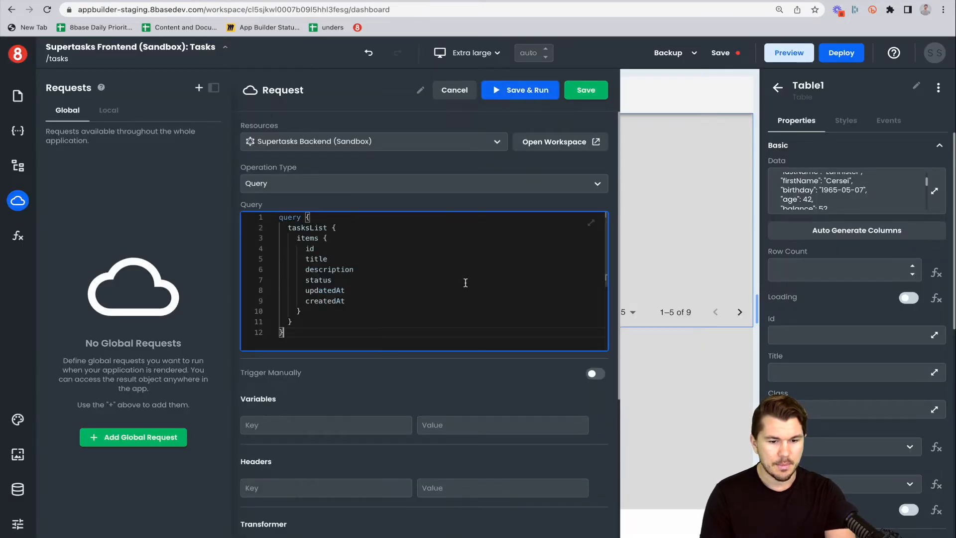
{"action": "left_click", "coordinate": [535, 93]}
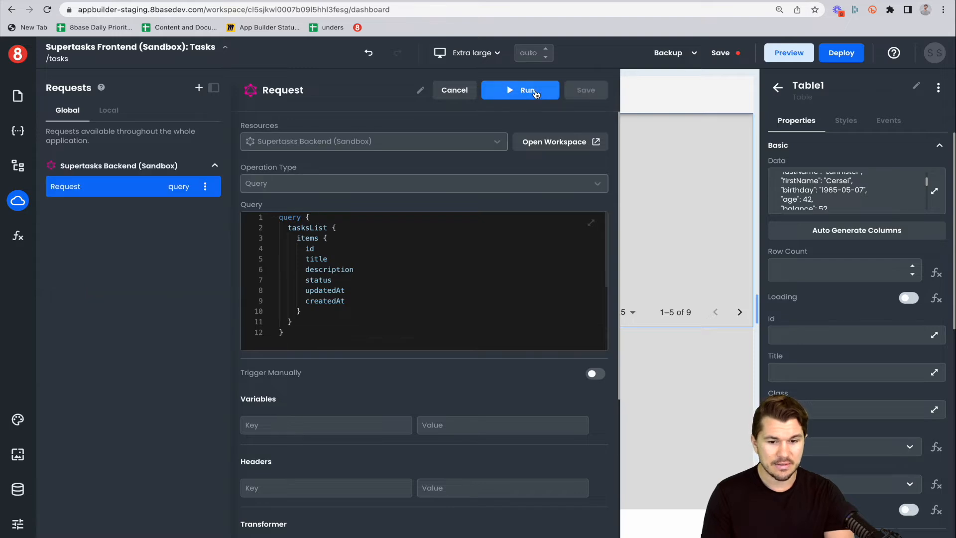
{"action": "left_click", "coordinate": [527, 91]}
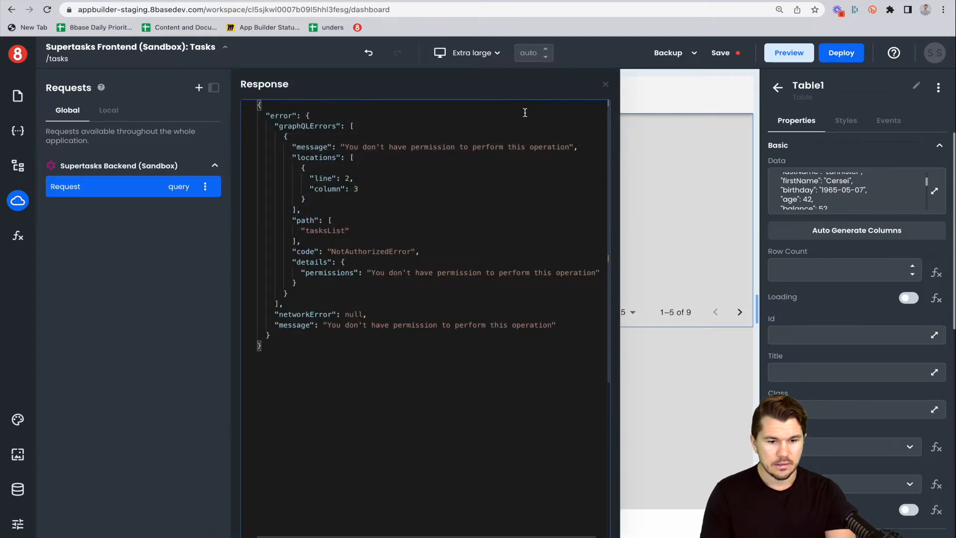
In the backend console, give the Guest role read access to All Records in the Tasks table.
{"action": "left_click", "coordinate": [214, 1]}
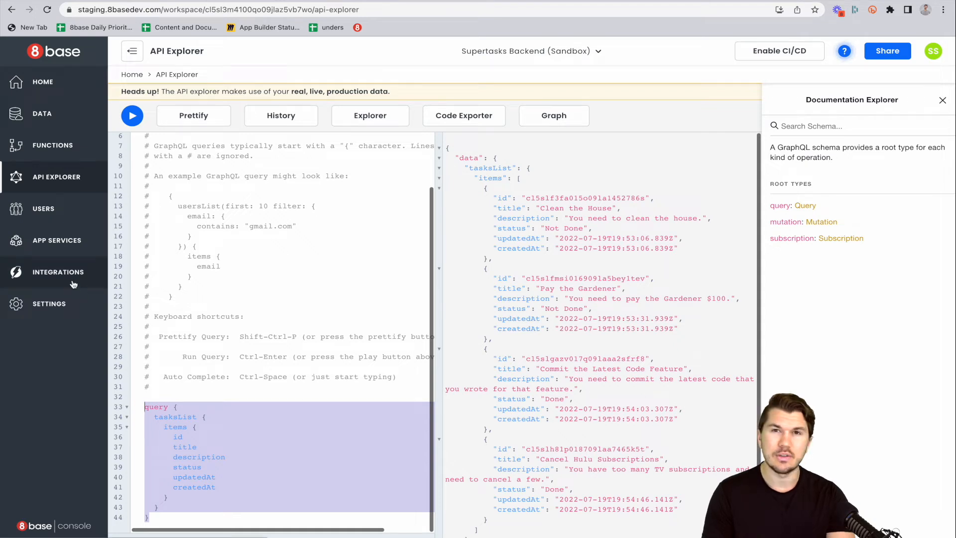
{"action": "left_click", "coordinate": [58, 281]}
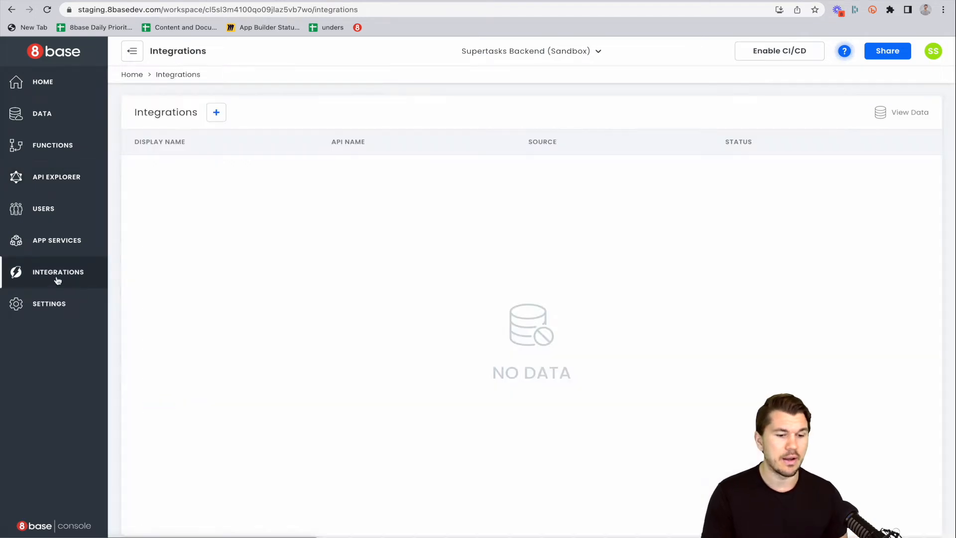
{"action": "left_click", "coordinate": [63, 240]}
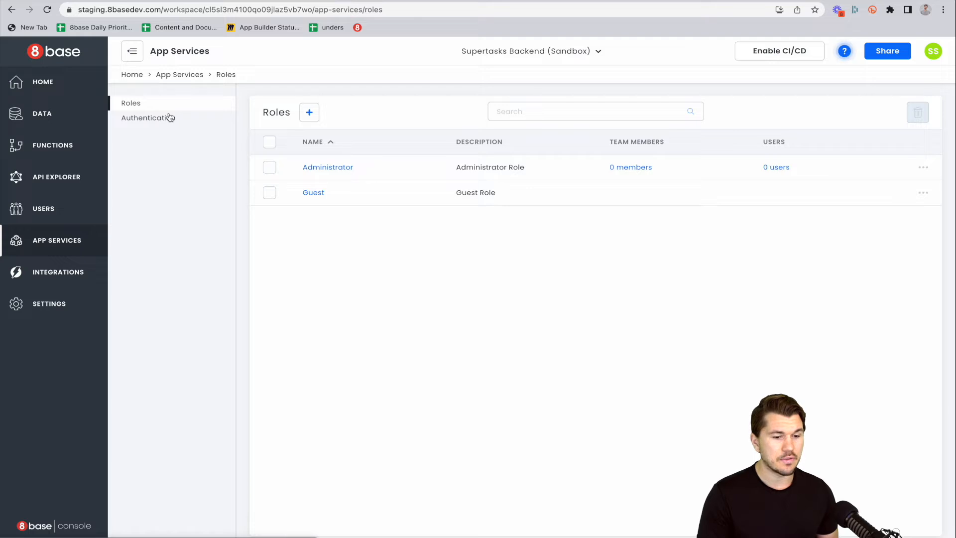
{"action": "left_click", "coordinate": [322, 195]}
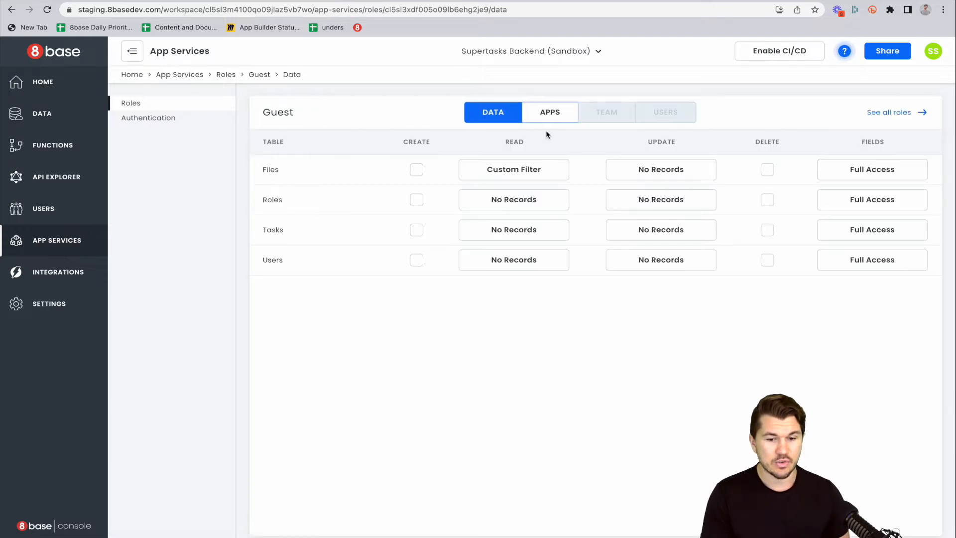
{"action": "left_click", "coordinate": [416, 230]}
{"action": "left_click", "coordinate": [493, 230]}
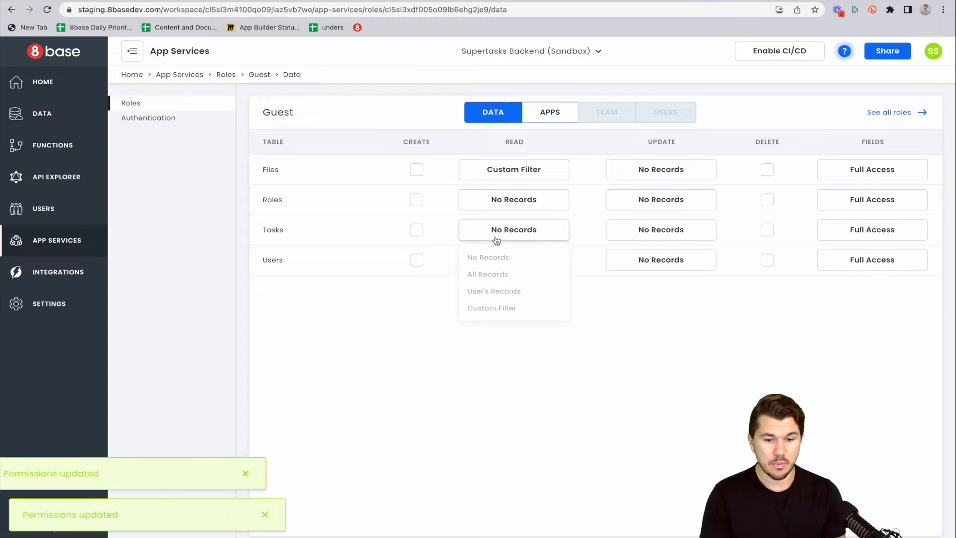
{"action": "left_click", "coordinate": [500, 274]}
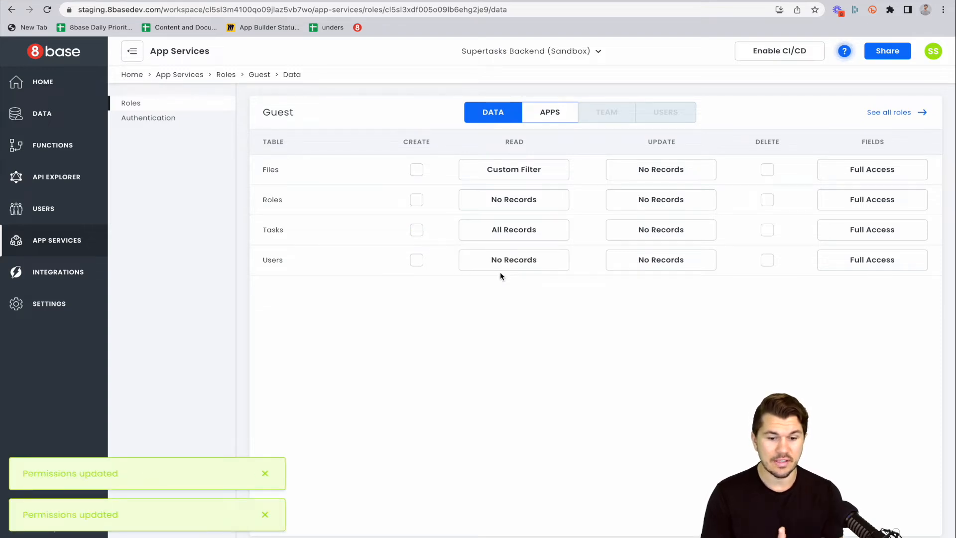
Rerun the global request in the app builder and open the global state panel.
{"action": "left_click", "coordinate": [321, 0]}
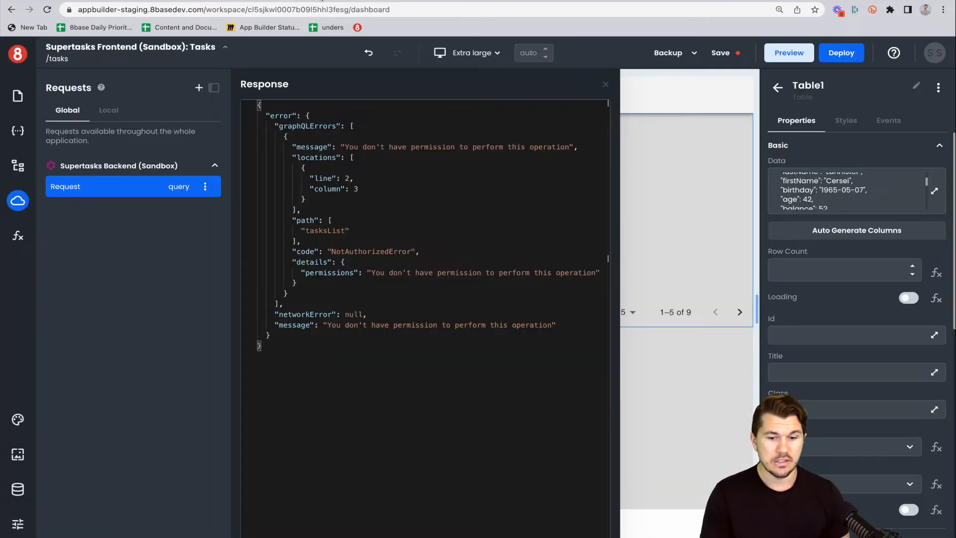
{"action": "left_click", "coordinate": [134, 188]}
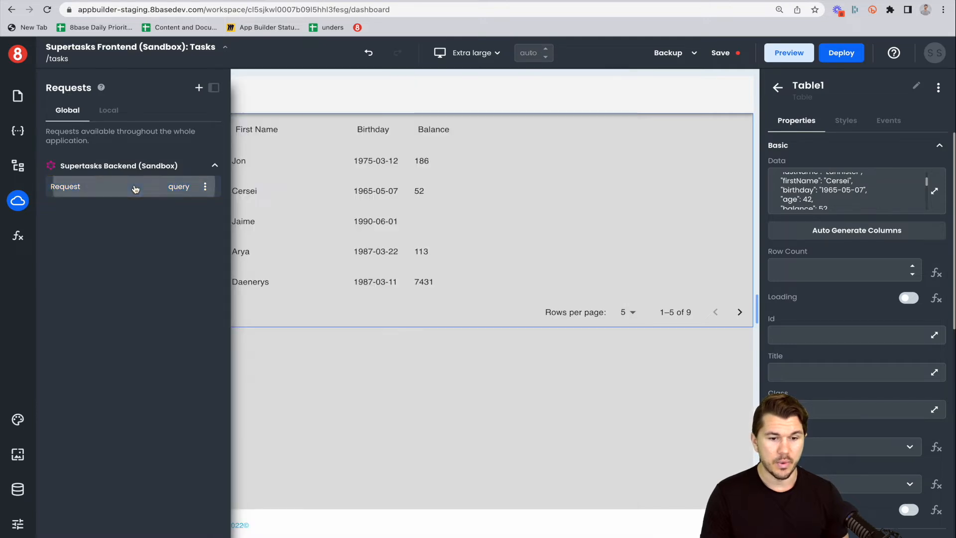
{"action": "left_click", "coordinate": [181, 188]}
{"action": "left_click", "coordinate": [514, 95]}
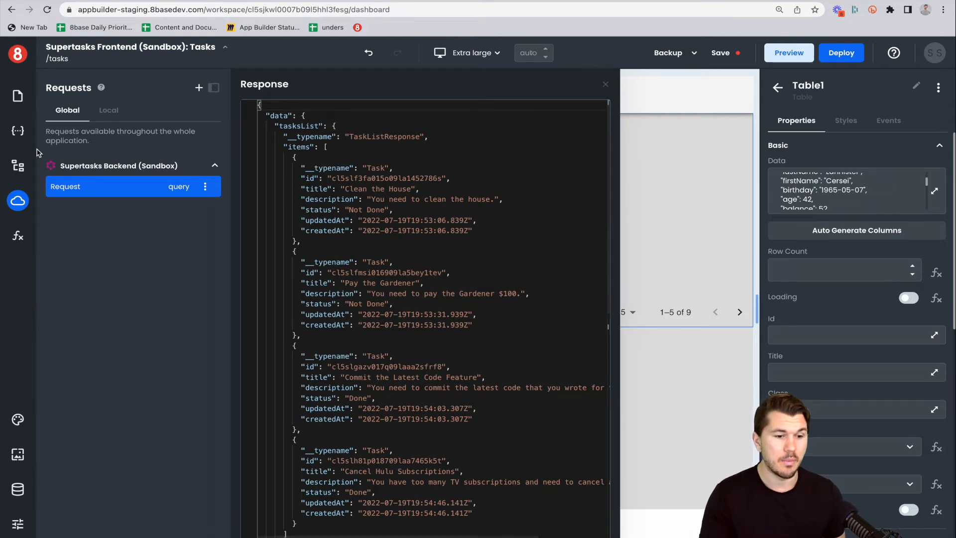
{"action": "left_click", "coordinate": [18, 130]}
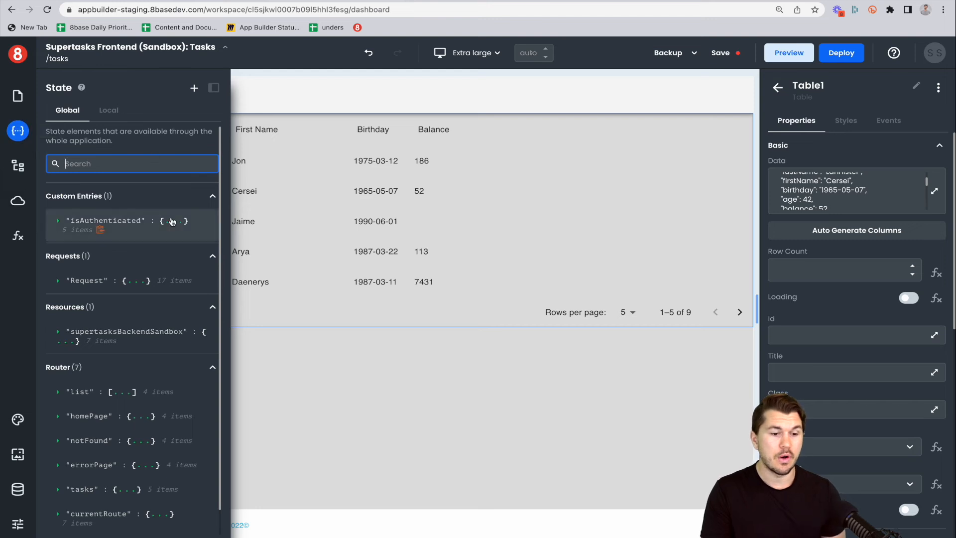
Examine the global Request's state, expanding its data down to the tasksList items.
{"action": "scroll", "coordinate": [171, 221], "scroll_direction": "down", "scroll_amount": 1}
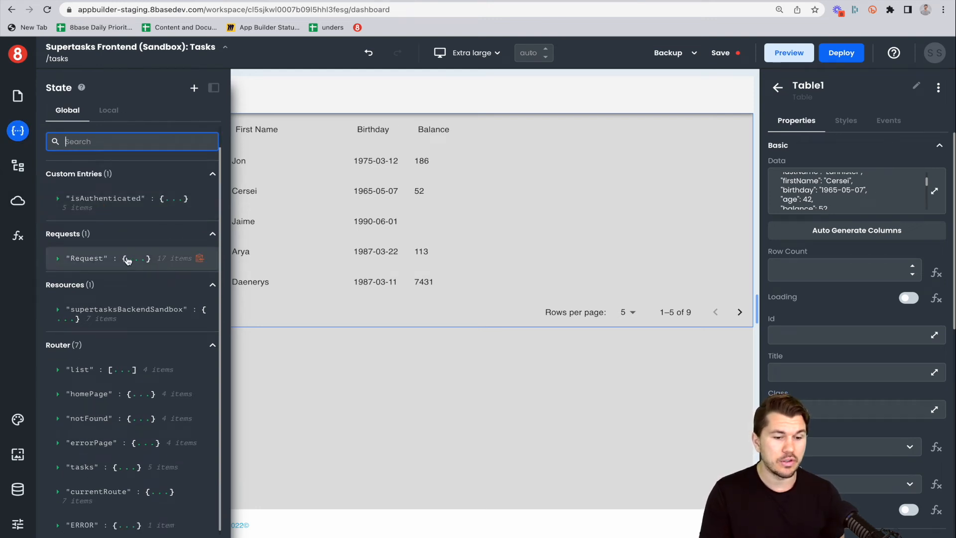
{"action": "left_click", "coordinate": [127, 259]}
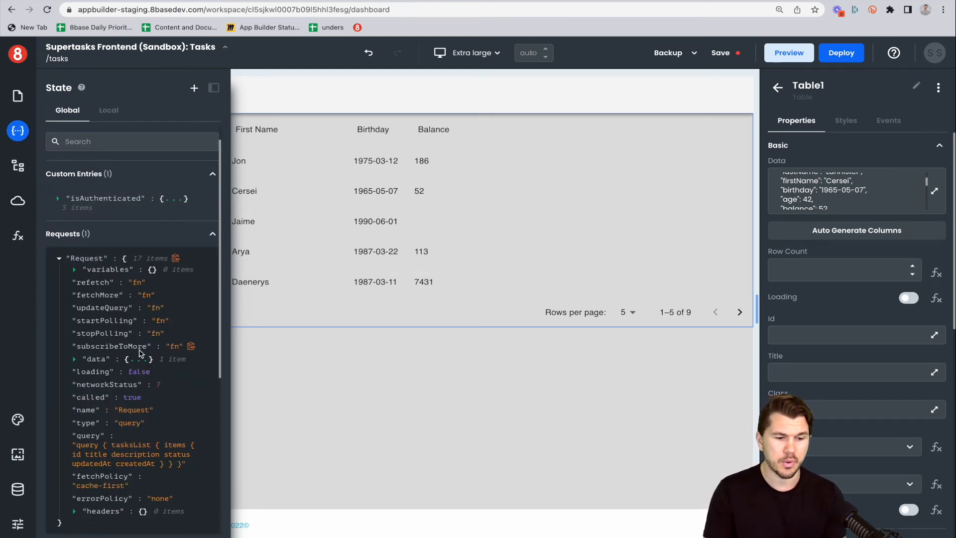
{"action": "left_click", "coordinate": [138, 359]}
{"action": "left_click", "coordinate": [164, 371]}
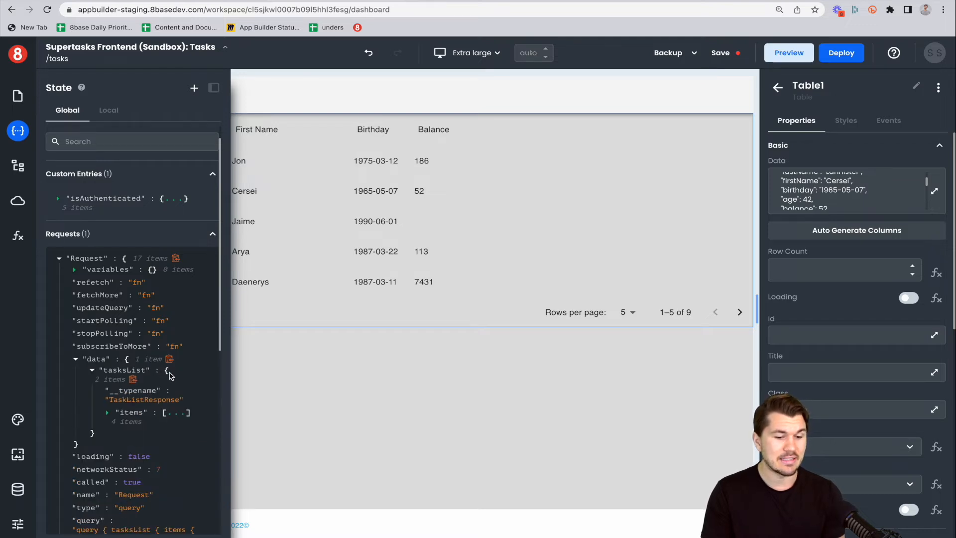
{"action": "left_click", "coordinate": [150, 418]}
{"action": "scroll", "coordinate": [180, 413], "scroll_direction": "down", "scroll_amount": 3}
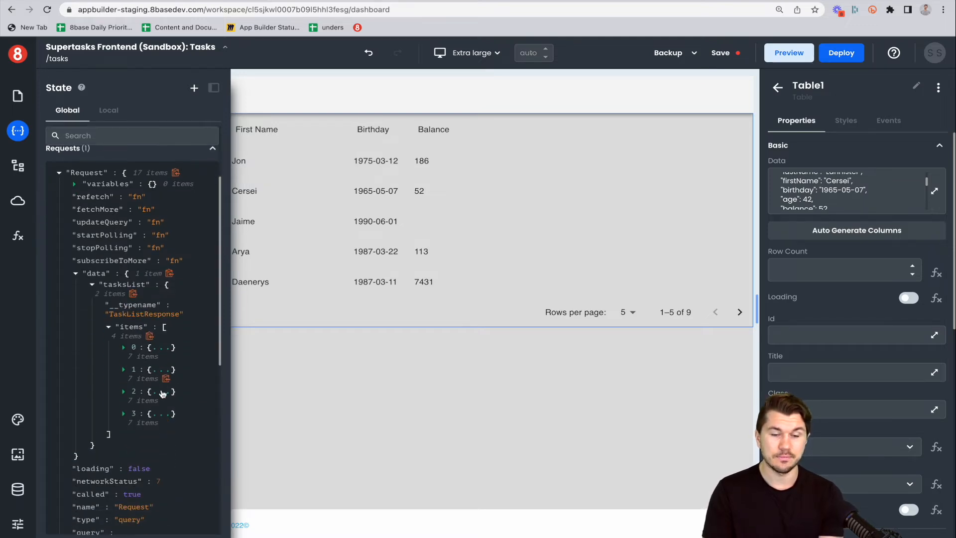
{"action": "scroll", "coordinate": [191, 239], "scroll_direction": "up", "scroll_amount": 3}
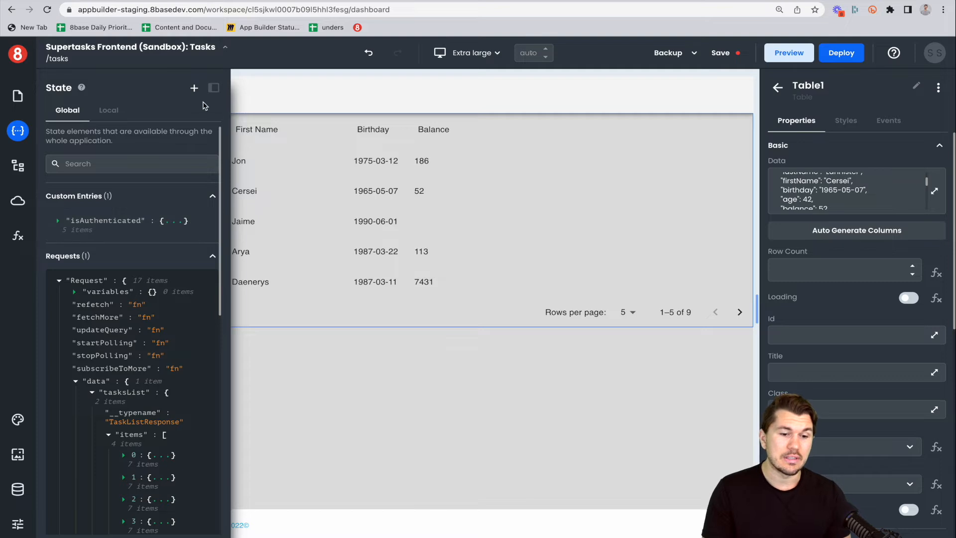
{"action": "left_click", "coordinate": [194, 88]}
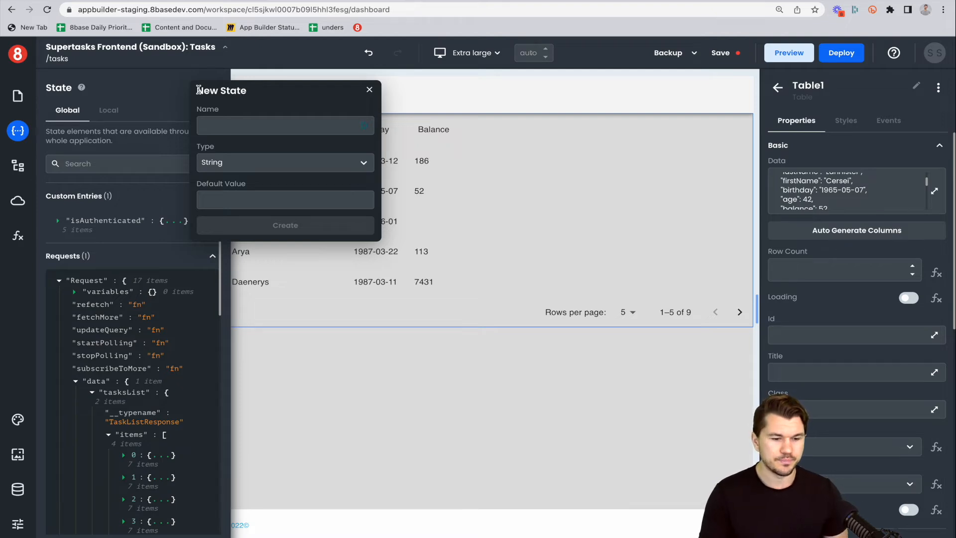
{"action": "left_click", "coordinate": [368, 89]}
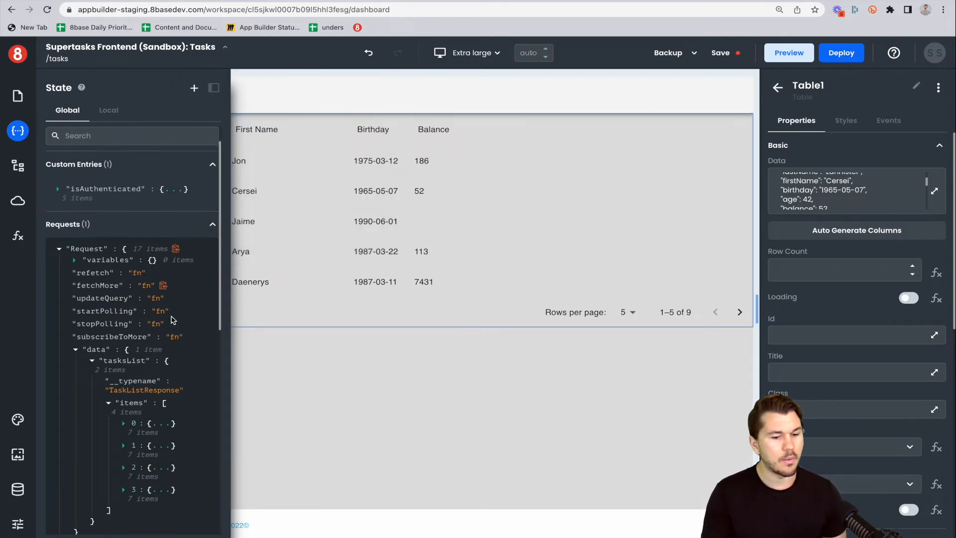
{"action": "scroll", "coordinate": [171, 320], "scroll_direction": "down", "scroll_amount": 1}
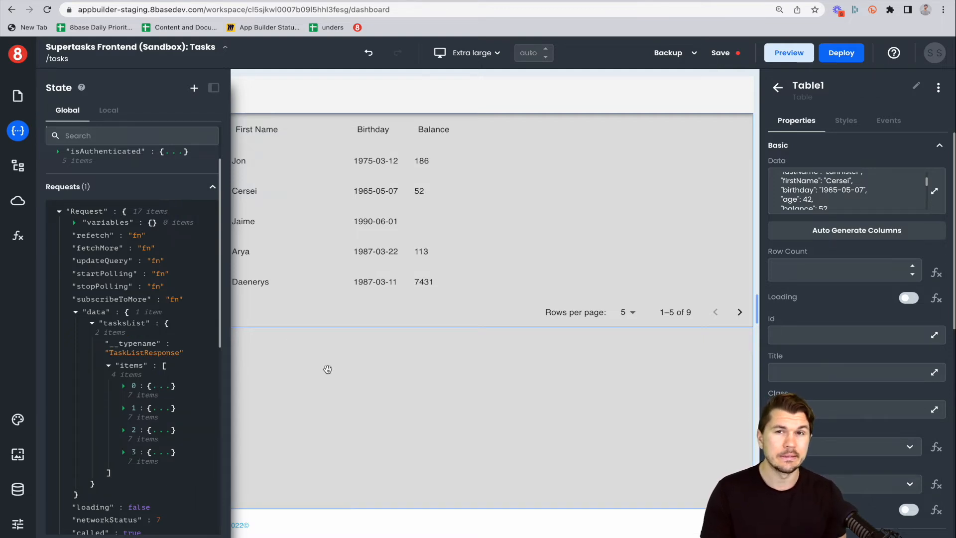
Bind the table's data to {{ Request.data.tasksList.items }} and auto-generate its columns, replacing the current ones.
{"action": "left_click", "coordinate": [18, 131]}
{"action": "scroll", "coordinate": [837, 192], "scroll_direction": "up", "scroll_amount": 3}
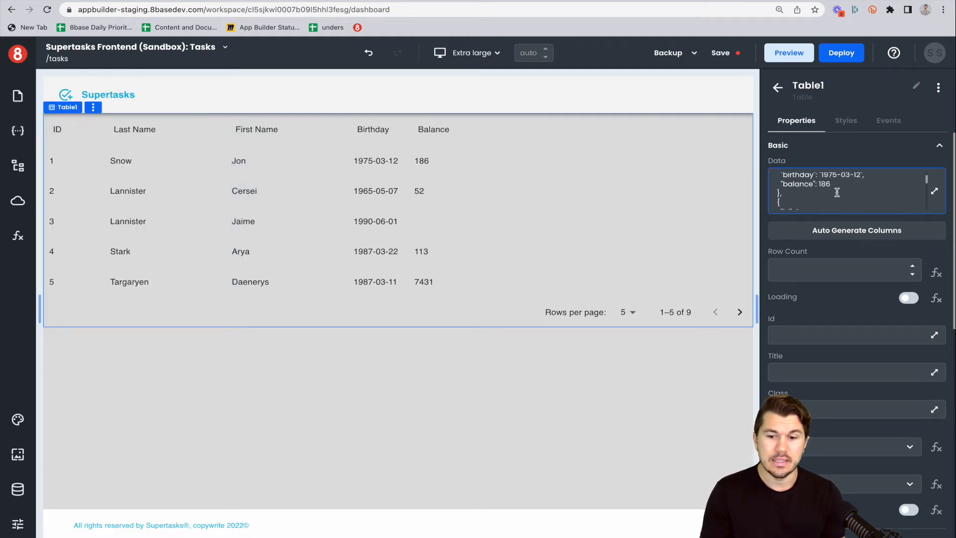
{"action": "scroll", "coordinate": [837, 192], "scroll_direction": "down", "scroll_amount": 3}
{"action": "scroll", "coordinate": [837, 192], "scroll_direction": "down", "scroll_amount": 1}
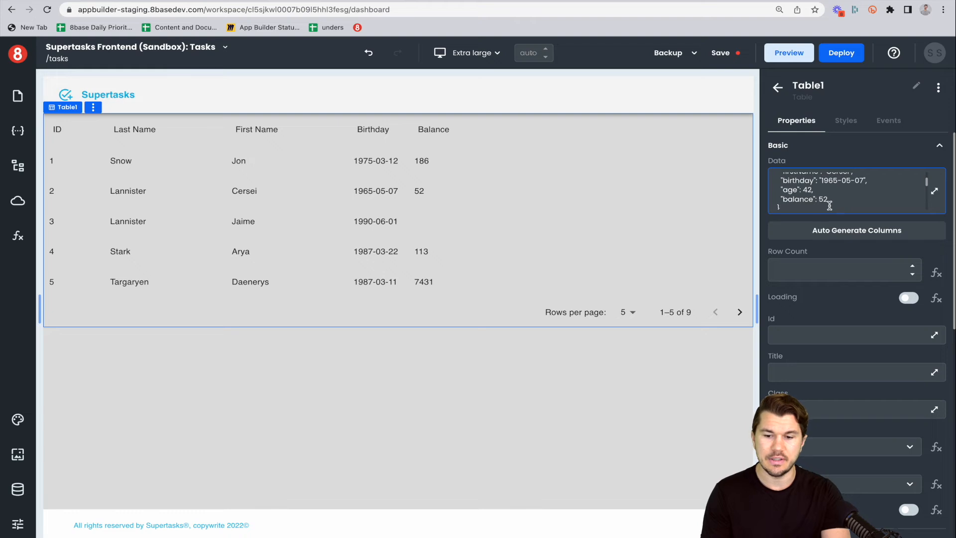
{"action": "key", "text": "ctrl+a"}
{"action": "key", "text": "BackSpace"}
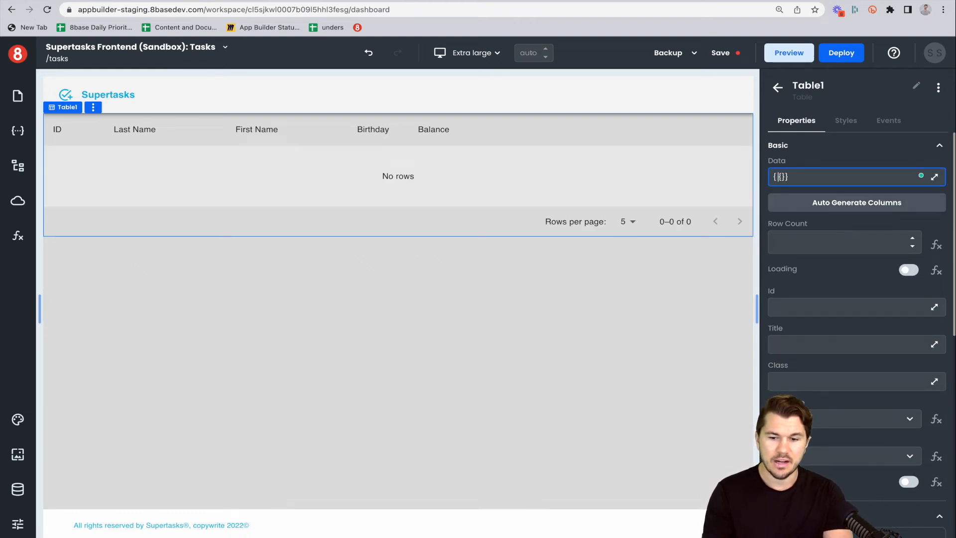
{"action": "key", "text": "BackSpace"}
{"action": "key", "text": "Right"}
{"action": "type", "text": "Request.data.tasksList.items"}
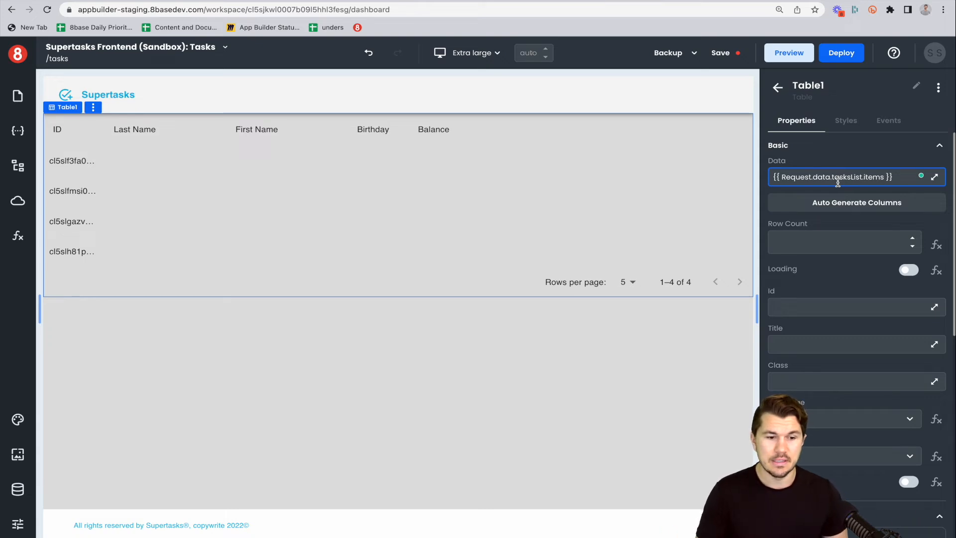
{"action": "left_click", "coordinate": [860, 203]}
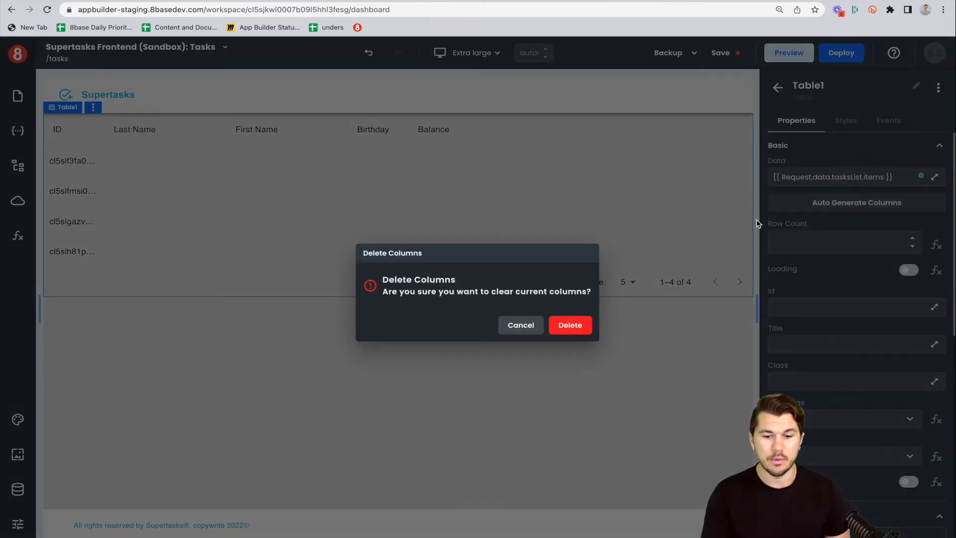
{"action": "left_click", "coordinate": [571, 325]}
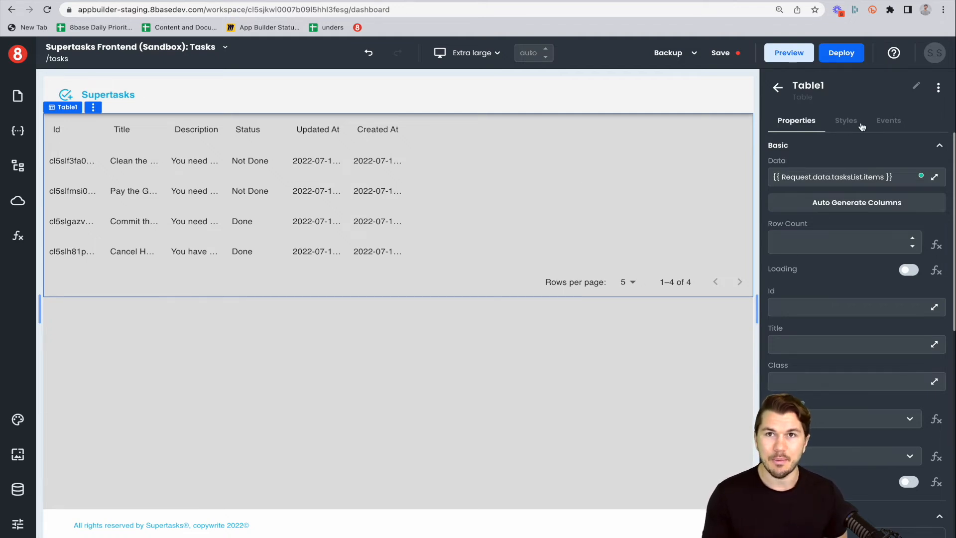
Set the table's margin to 20 px on all sides.
{"action": "scroll", "coordinate": [850, 305], "scroll_direction": "down", "scroll_amount": 3}
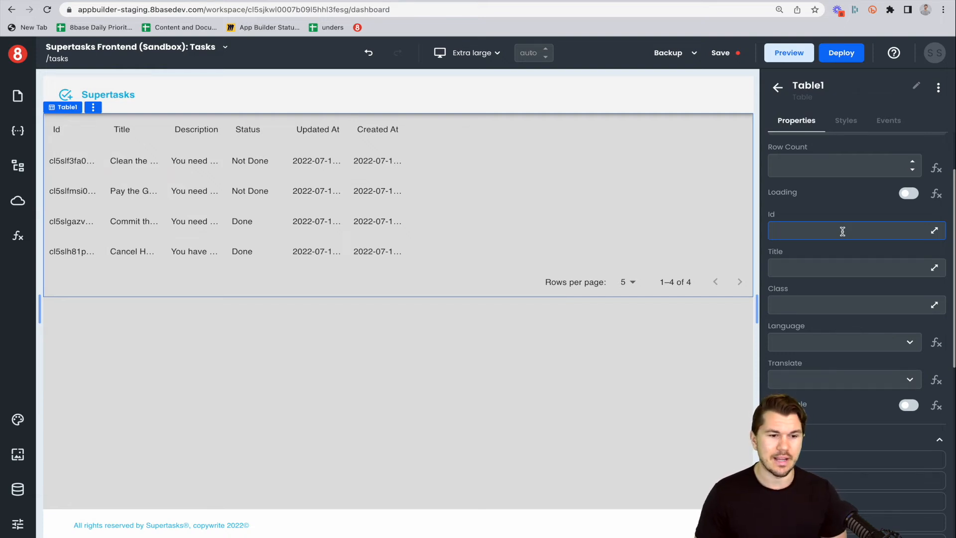
{"action": "left_click", "coordinate": [846, 120]}
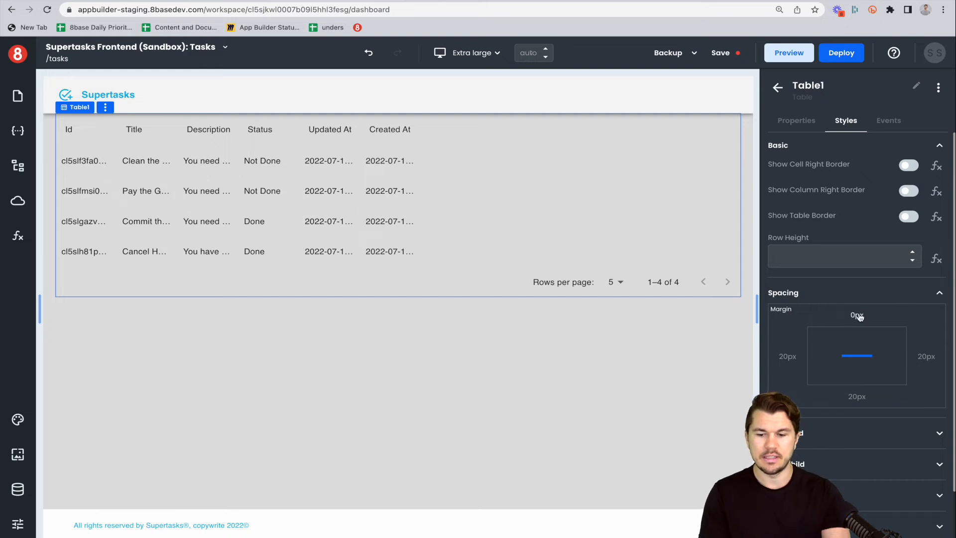
{"action": "left_click", "coordinate": [857, 316]}
{"action": "key", "text": "BackSpace"}
{"action": "type", "text": "20"}
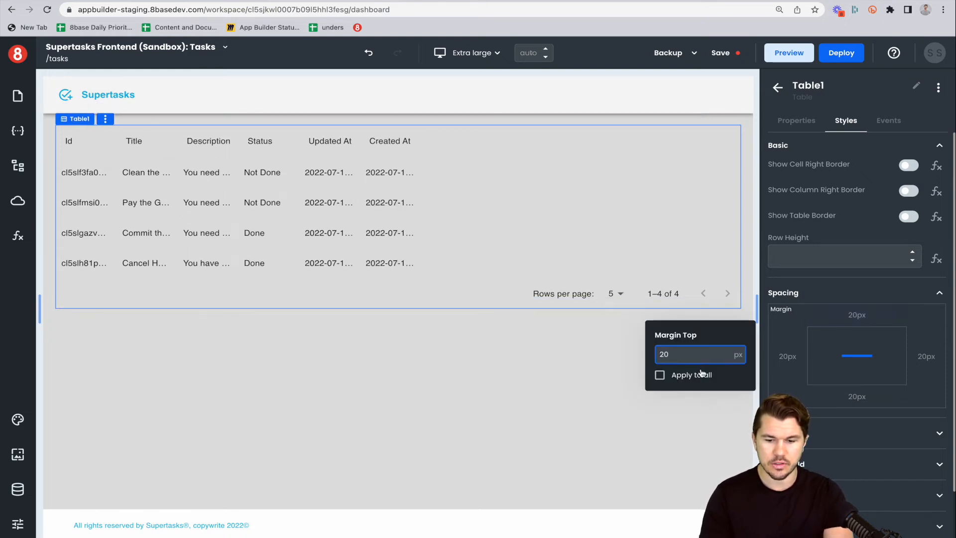
{"action": "left_click", "coordinate": [665, 375]}
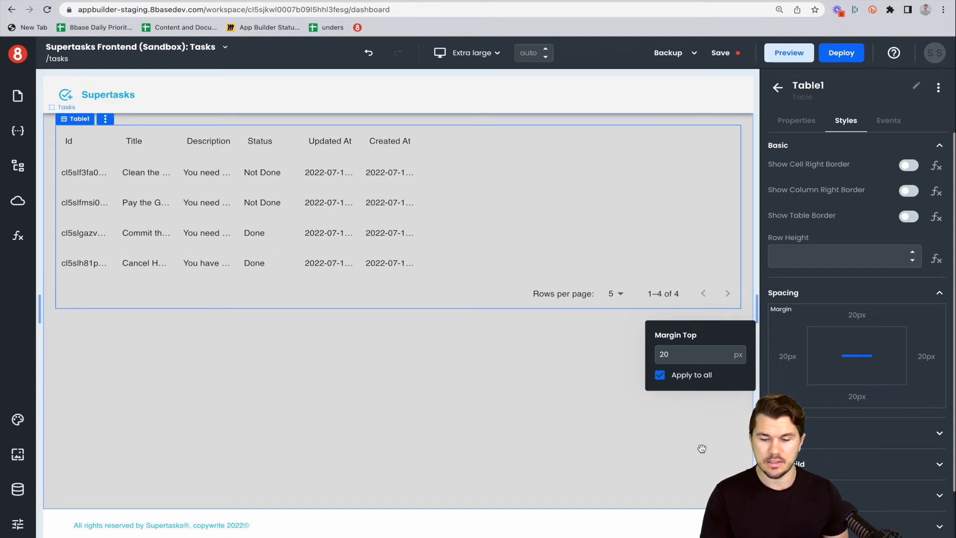
Set the table's background color to white.
{"action": "left_click", "coordinate": [777, 450]}
{"action": "left_click", "coordinate": [791, 526]}
{"action": "scroll", "coordinate": [791, 498], "scroll_direction": "down", "scroll_amount": 3}
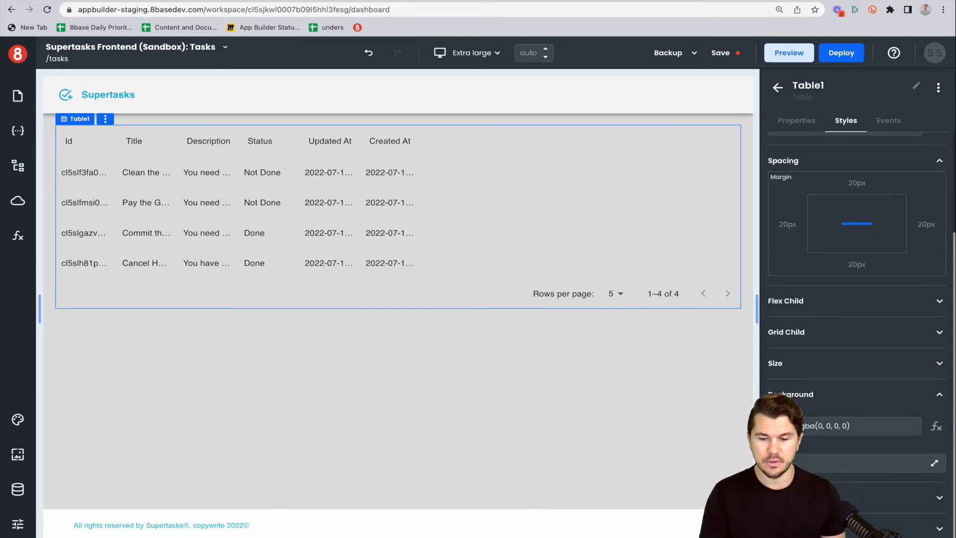
{"action": "left_click", "coordinate": [782, 427]}
{"action": "left_click_drag", "start_coordinate": [723, 434], "coordinate": [698, 422]}
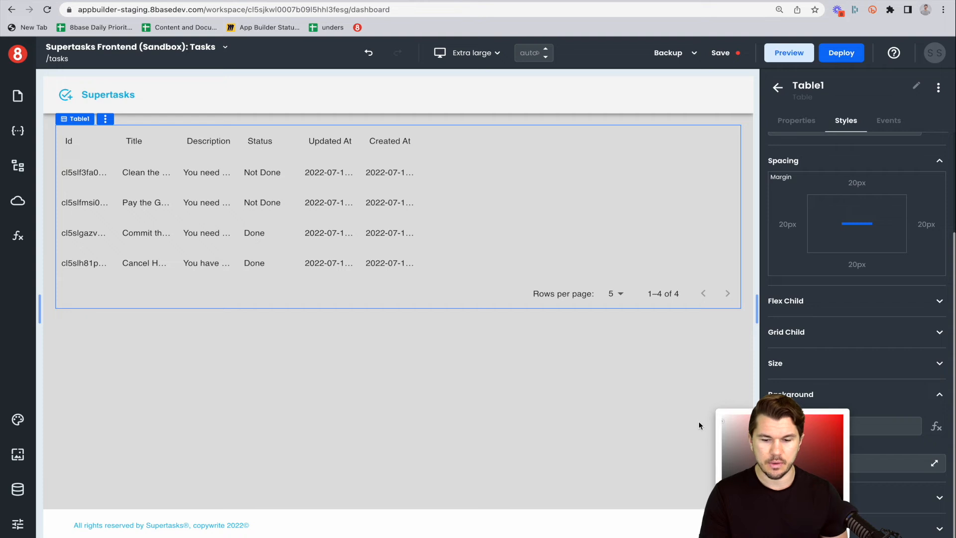
{"action": "left_click", "coordinate": [706, 424]}
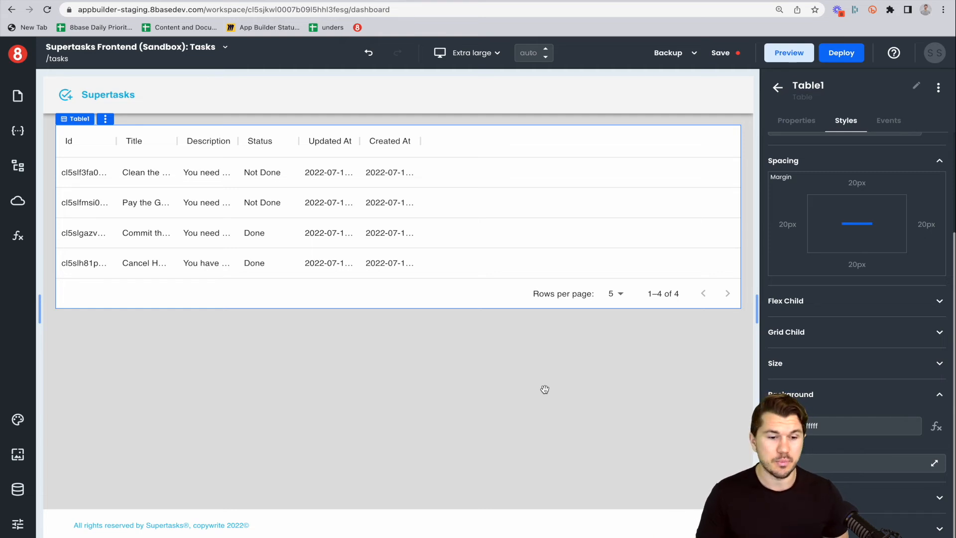
Review the theme's font management and media query breakpoints.
{"action": "left_click", "coordinate": [17, 419]}
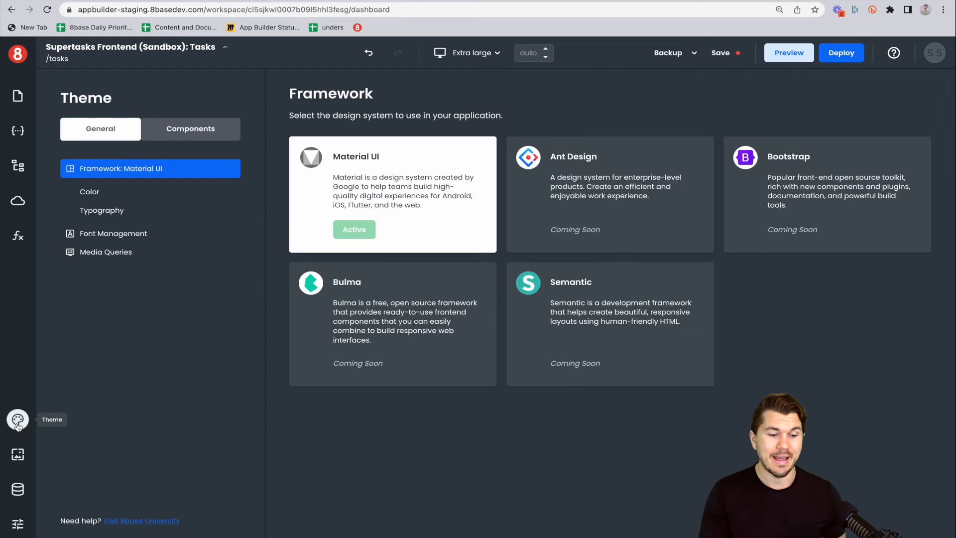
{"action": "left_click", "coordinate": [102, 235]}
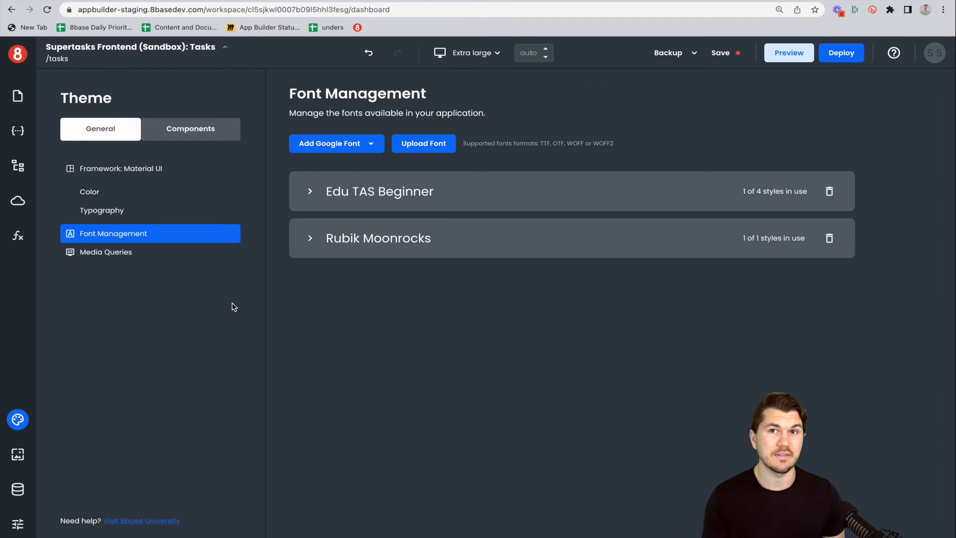
{"action": "left_click", "coordinate": [121, 255]}
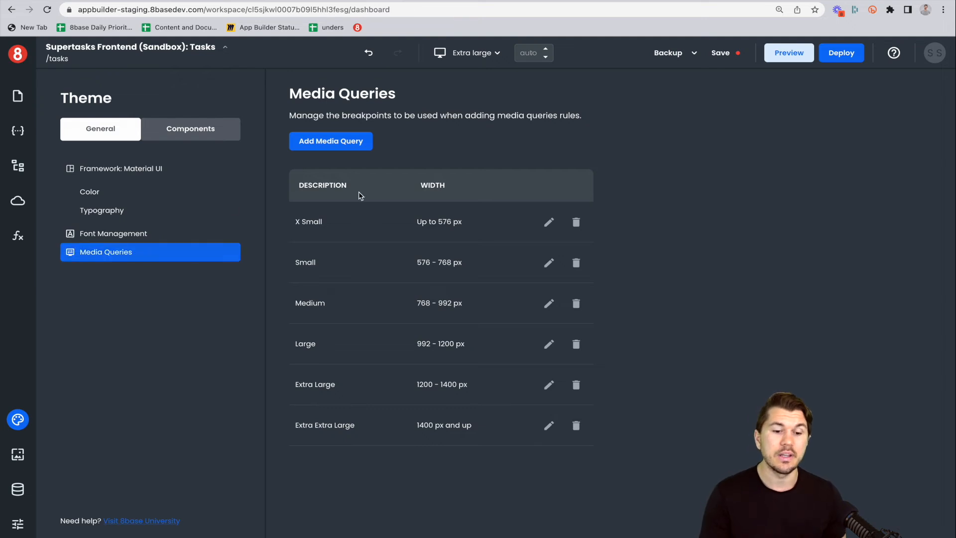
{"action": "left_click", "coordinate": [356, 142]}
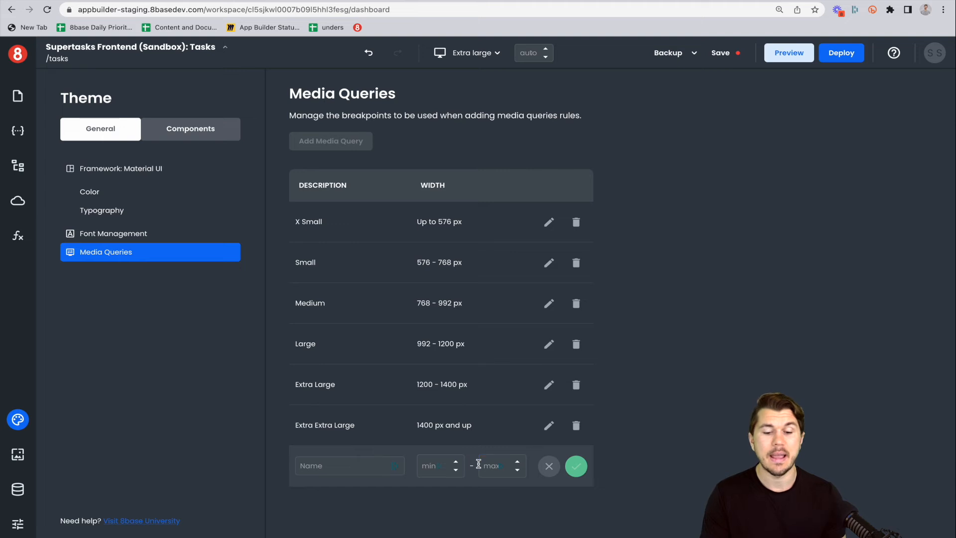
{"action": "left_click", "coordinate": [549, 466]}
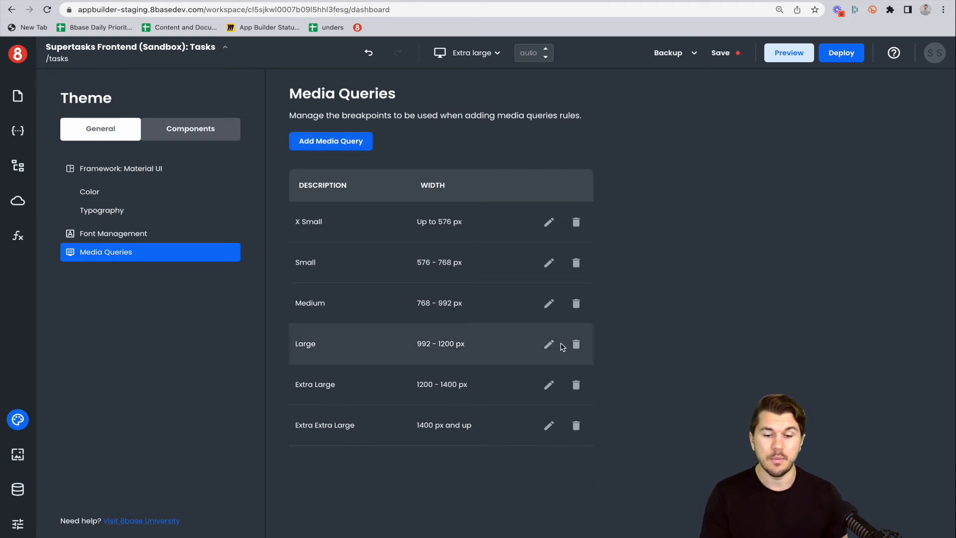
{"action": "left_click", "coordinate": [549, 304]}
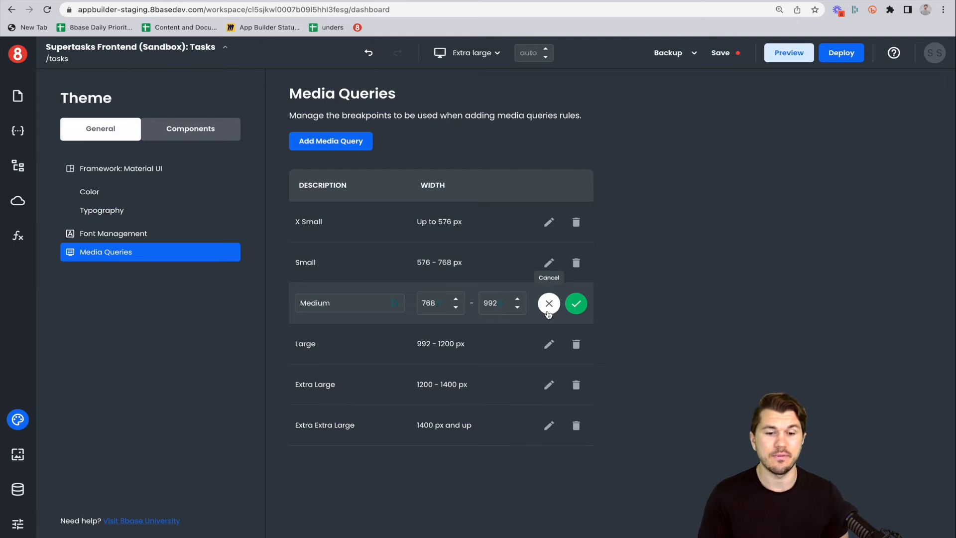
{"action": "left_click", "coordinate": [549, 303]}
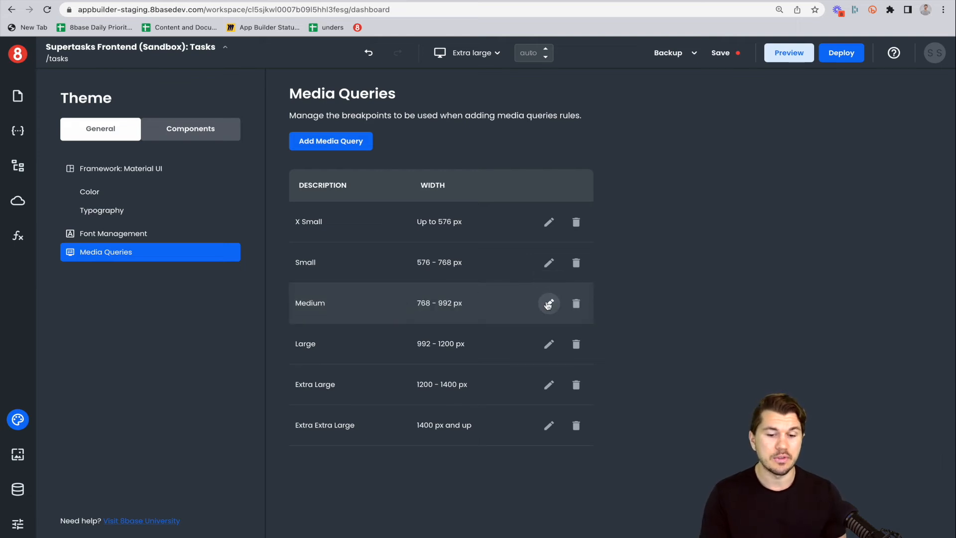
Switch the canvas viewport to Small and review the media query rules.
{"action": "left_click", "coordinate": [17, 95]}
{"action": "left_click", "coordinate": [17, 95]}
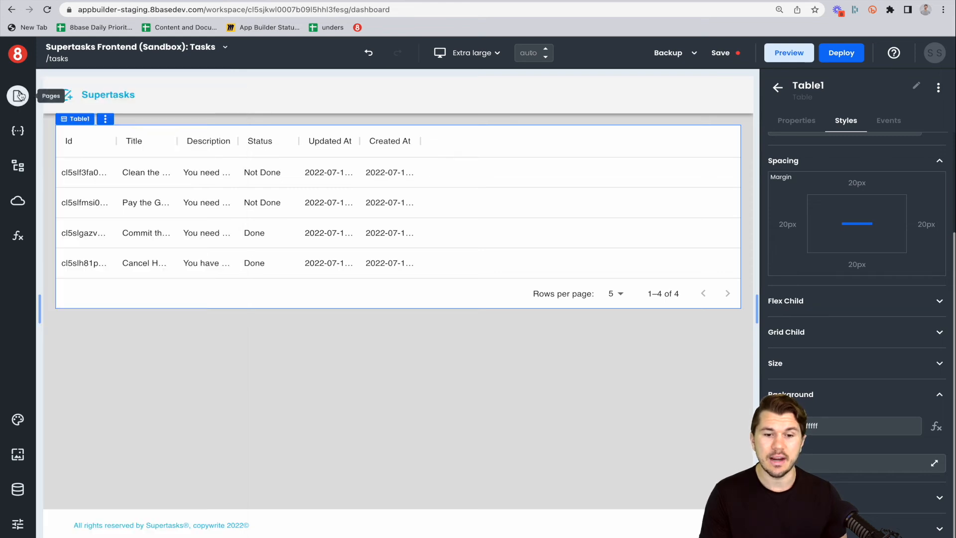
{"action": "left_click", "coordinate": [496, 54]}
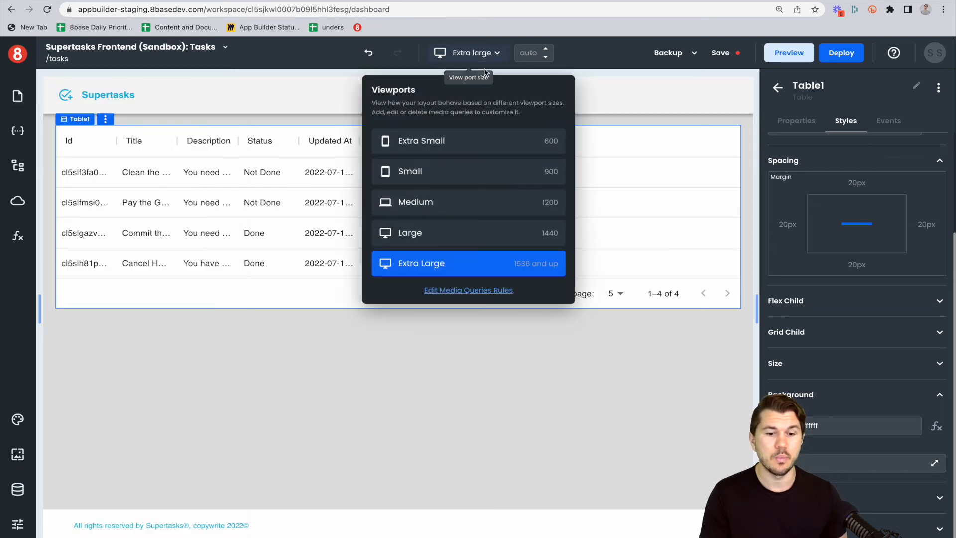
{"action": "left_click", "coordinate": [469, 173]}
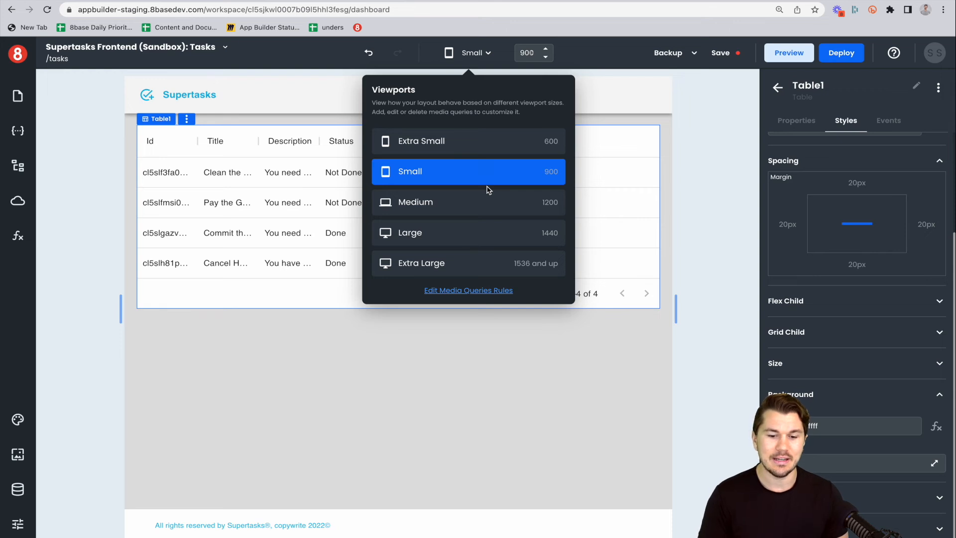
{"action": "left_click", "coordinate": [491, 297]}
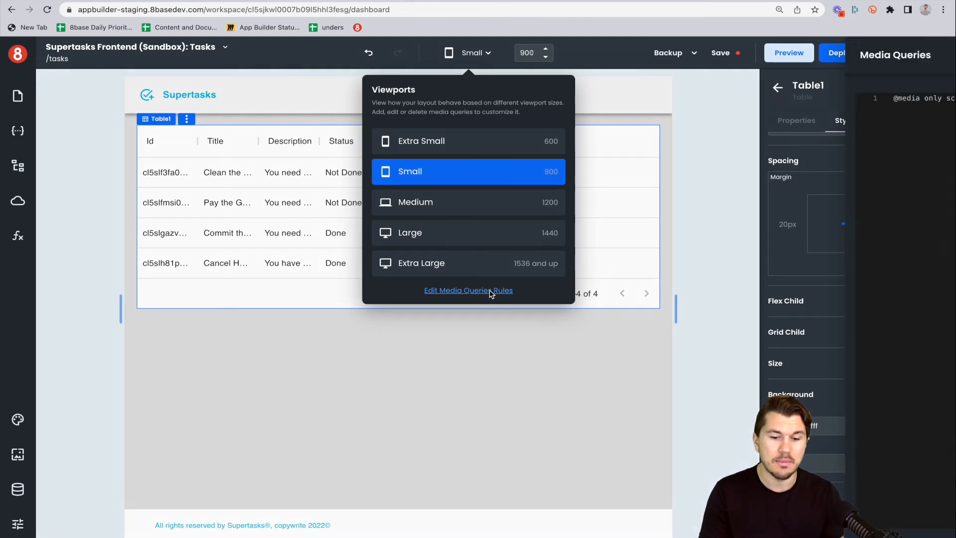
{"action": "left_click_drag", "start_coordinate": [796, 343], "coordinate": [680, 138]}
{"action": "left_click", "coordinate": [715, 180]}
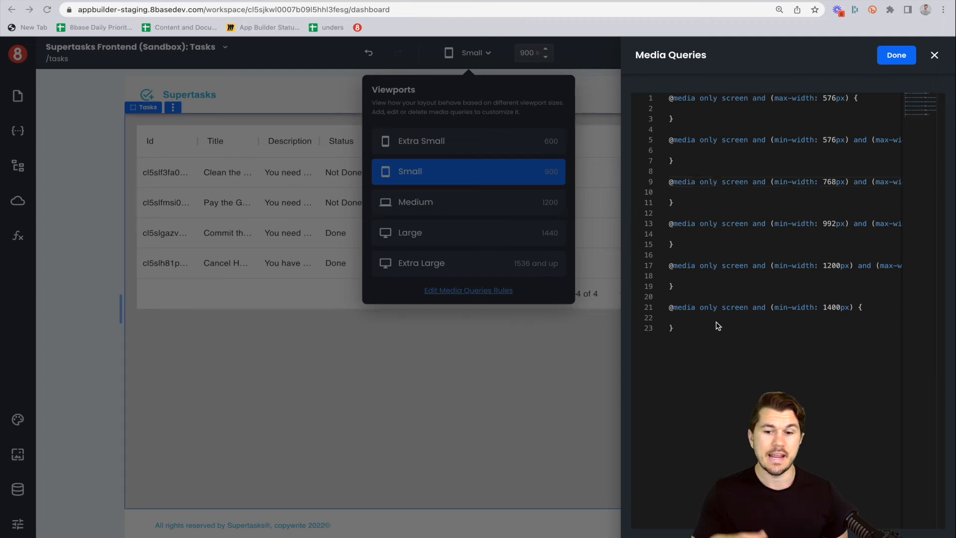
{"action": "left_click", "coordinate": [935, 55]}
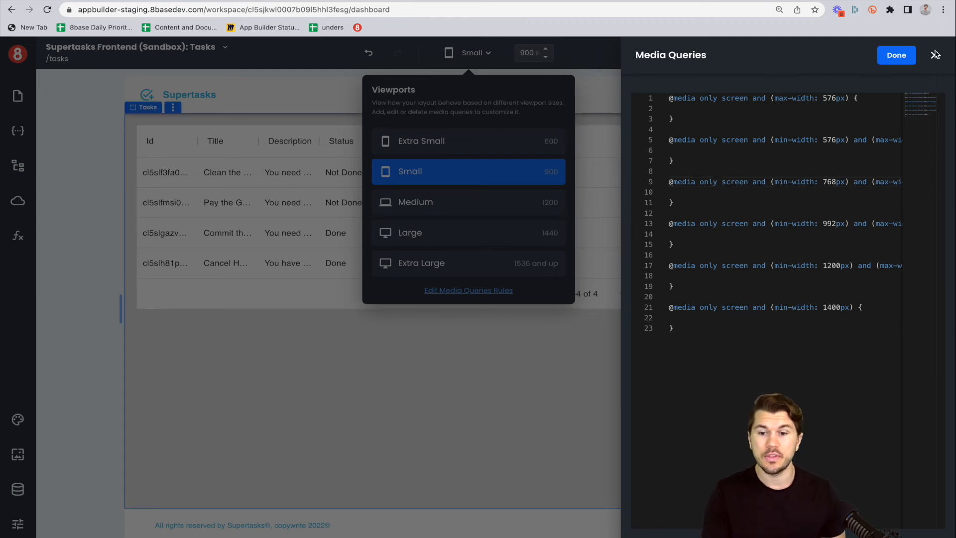
{"action": "left_click", "coordinate": [936, 55]}
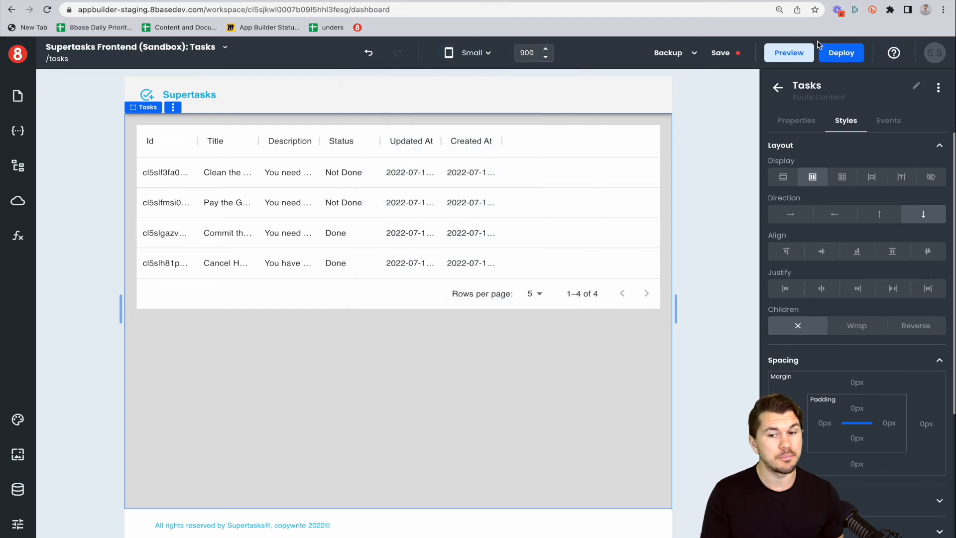
Inspect the deployment dialog's version and the Deployment page of the app settings.
{"action": "left_click", "coordinate": [831, 56]}
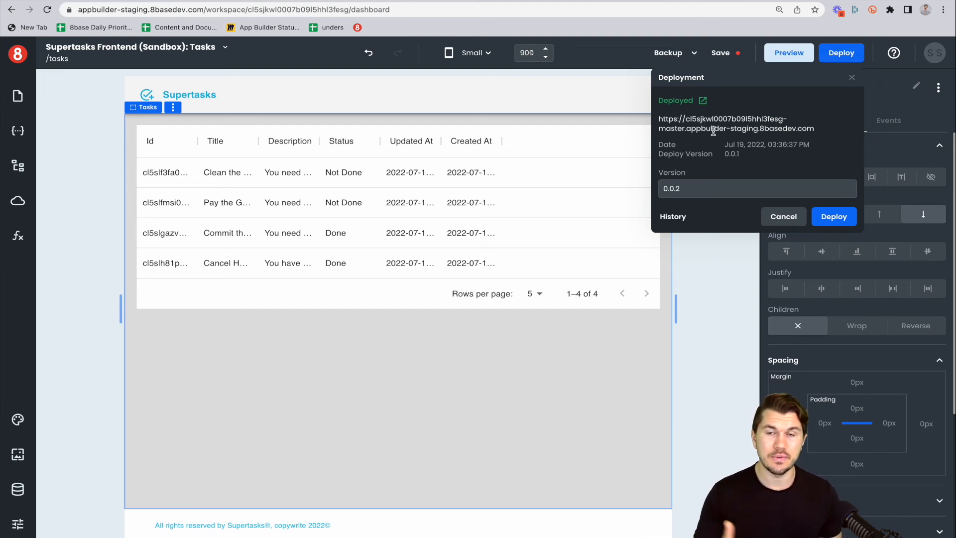
{"action": "left_click_drag", "start_coordinate": [688, 188], "coordinate": [660, 189]}
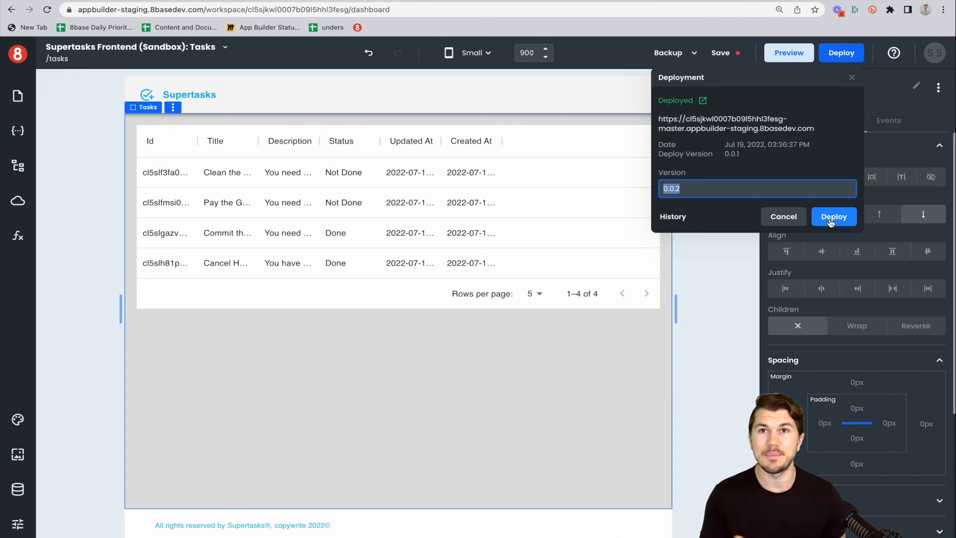
{"action": "left_click", "coordinate": [17, 523]}
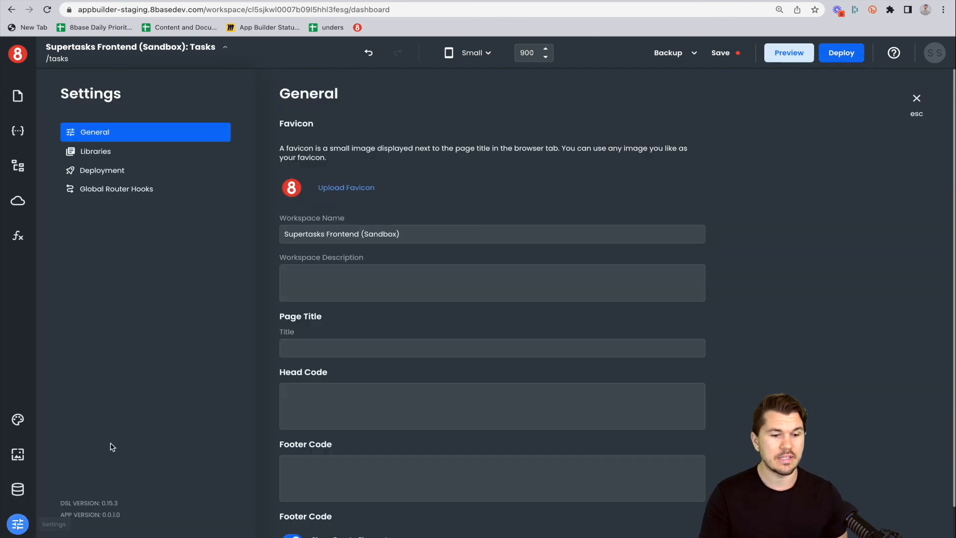
{"action": "left_click", "coordinate": [115, 172]}
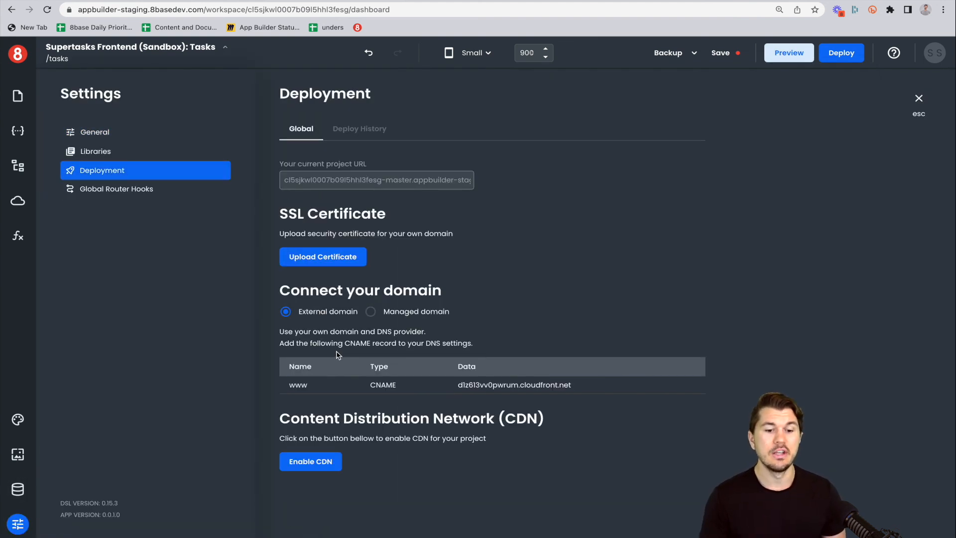